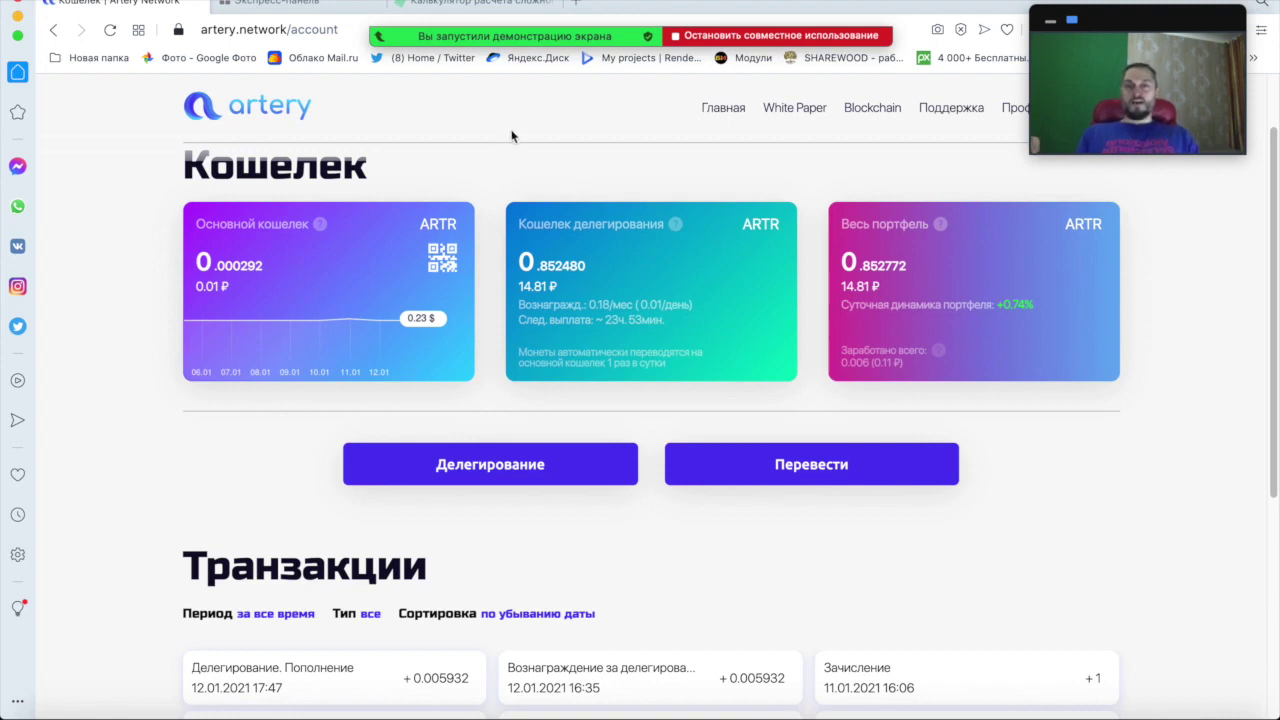
# - Delegate 0.000292 ARTR from the main wallet to the stake
pyautogui.scroll(-1, 500, 140)
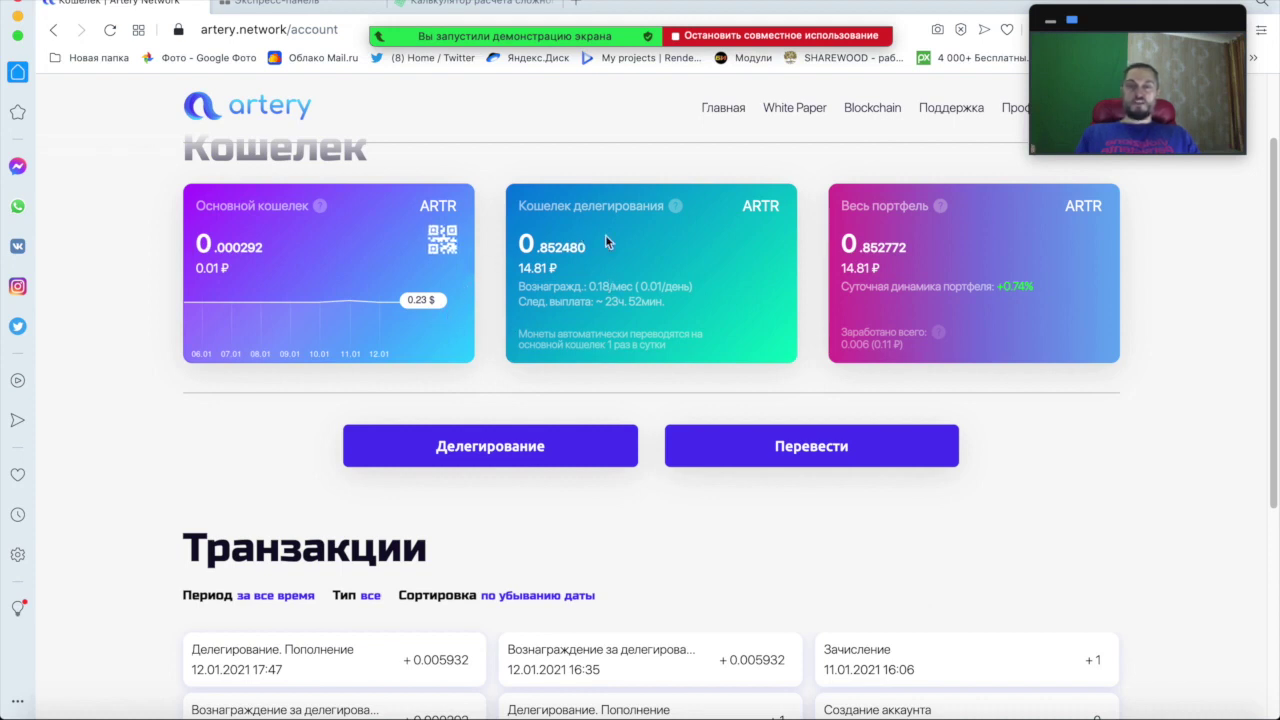
pyautogui.click(428, 450)
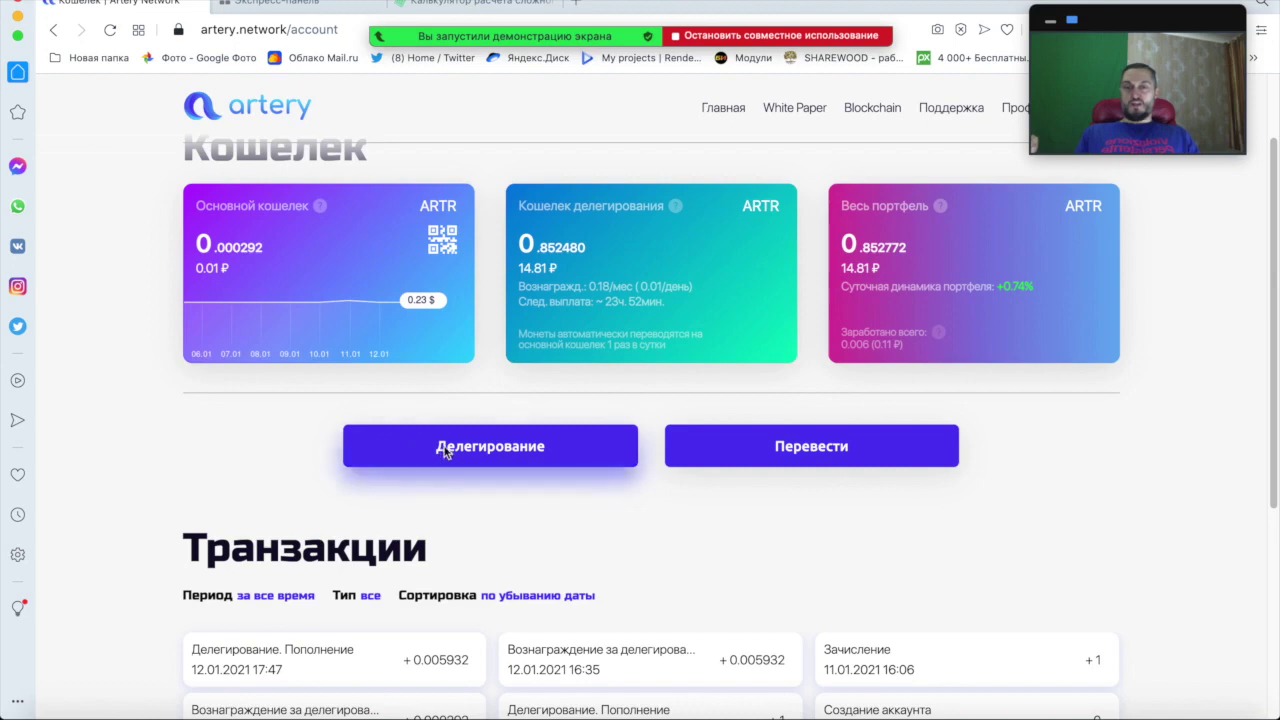
pyautogui.click(598, 472)
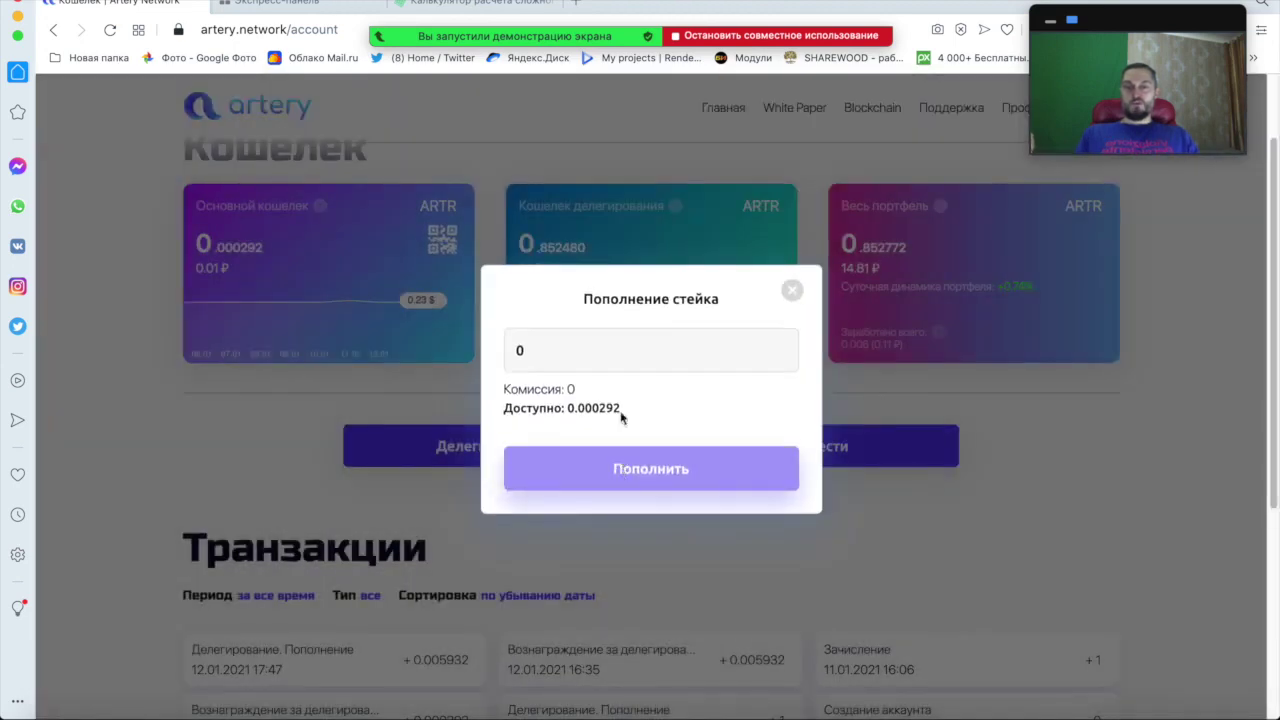
pyautogui.click(586, 346)
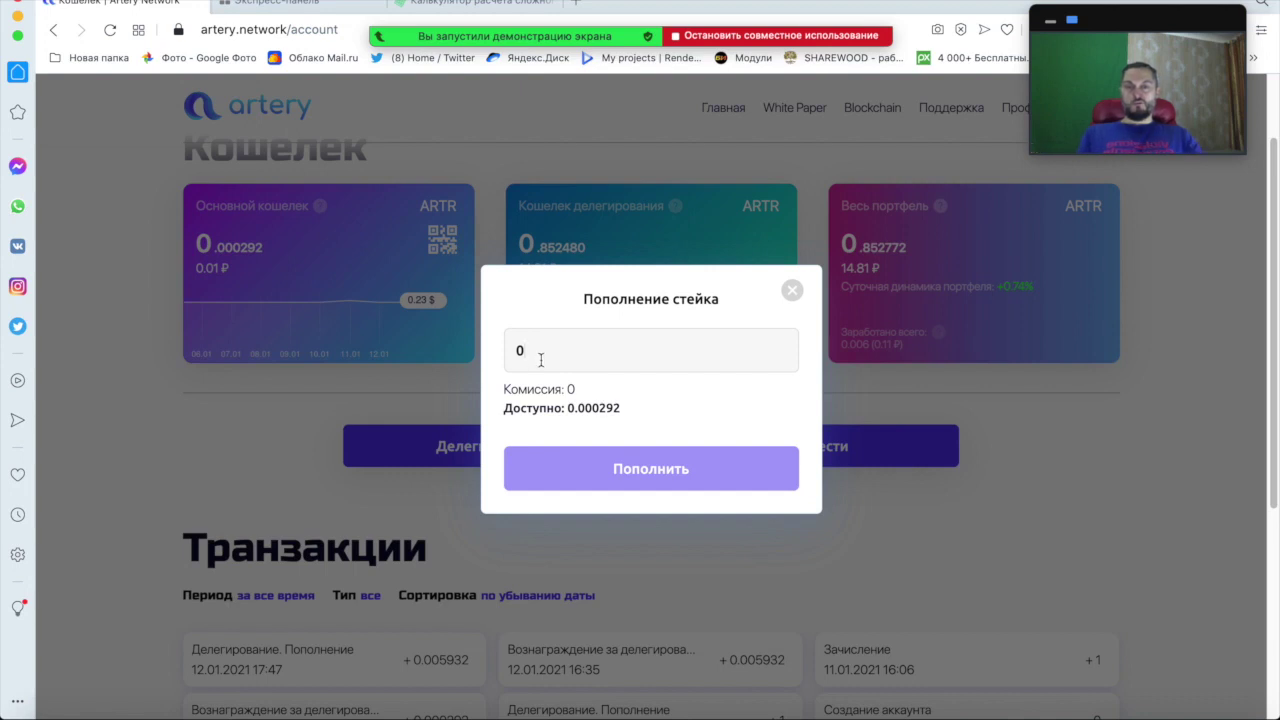
pyautogui.write('.')
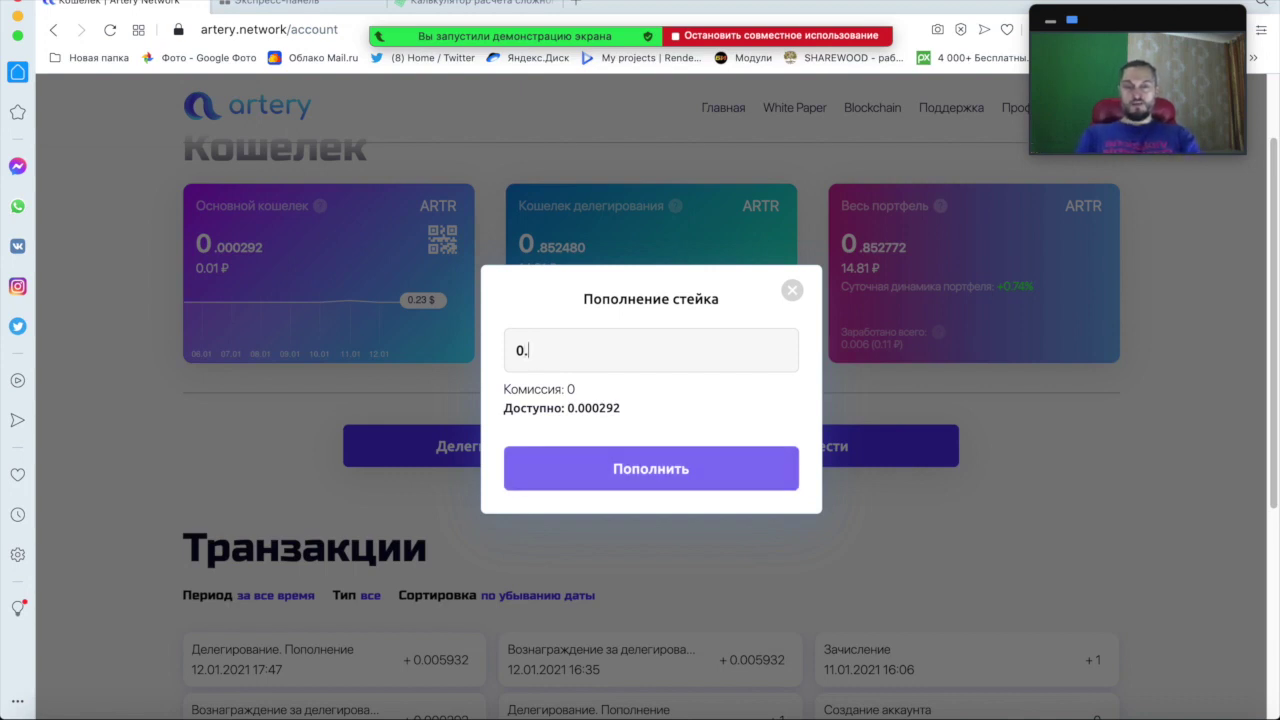
pyautogui.write('000292')
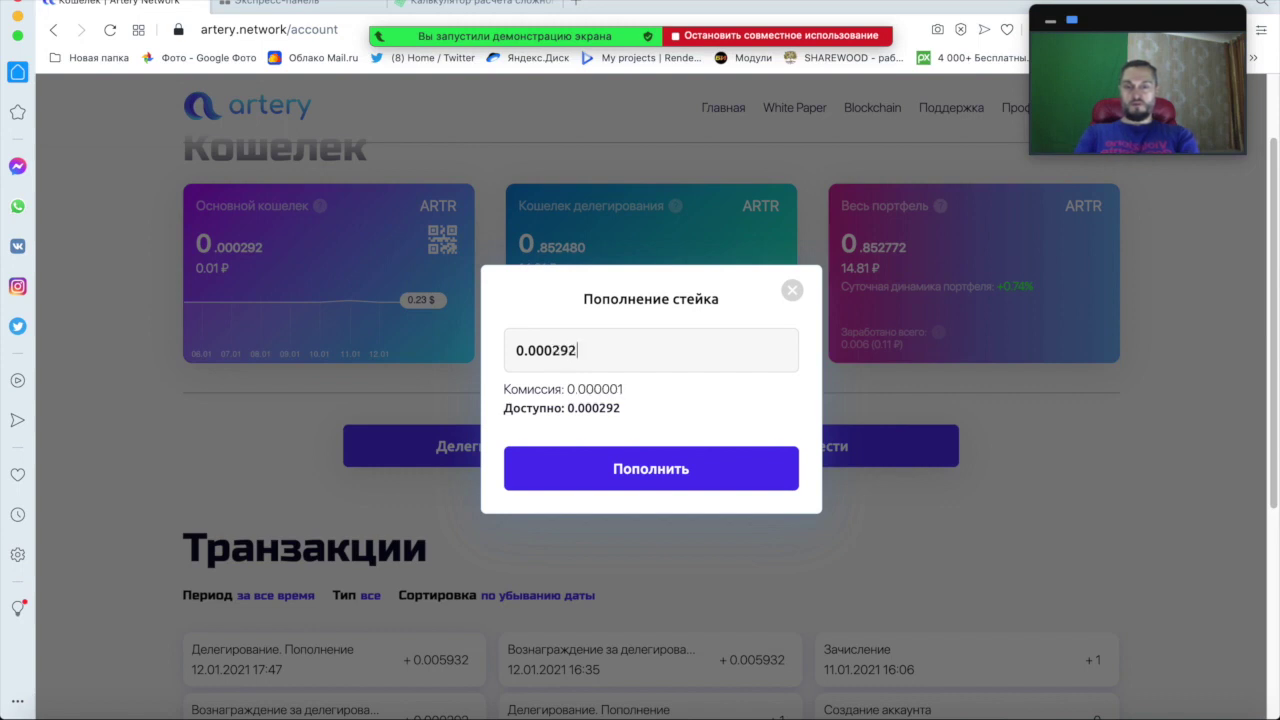
pyautogui.click(613, 478)
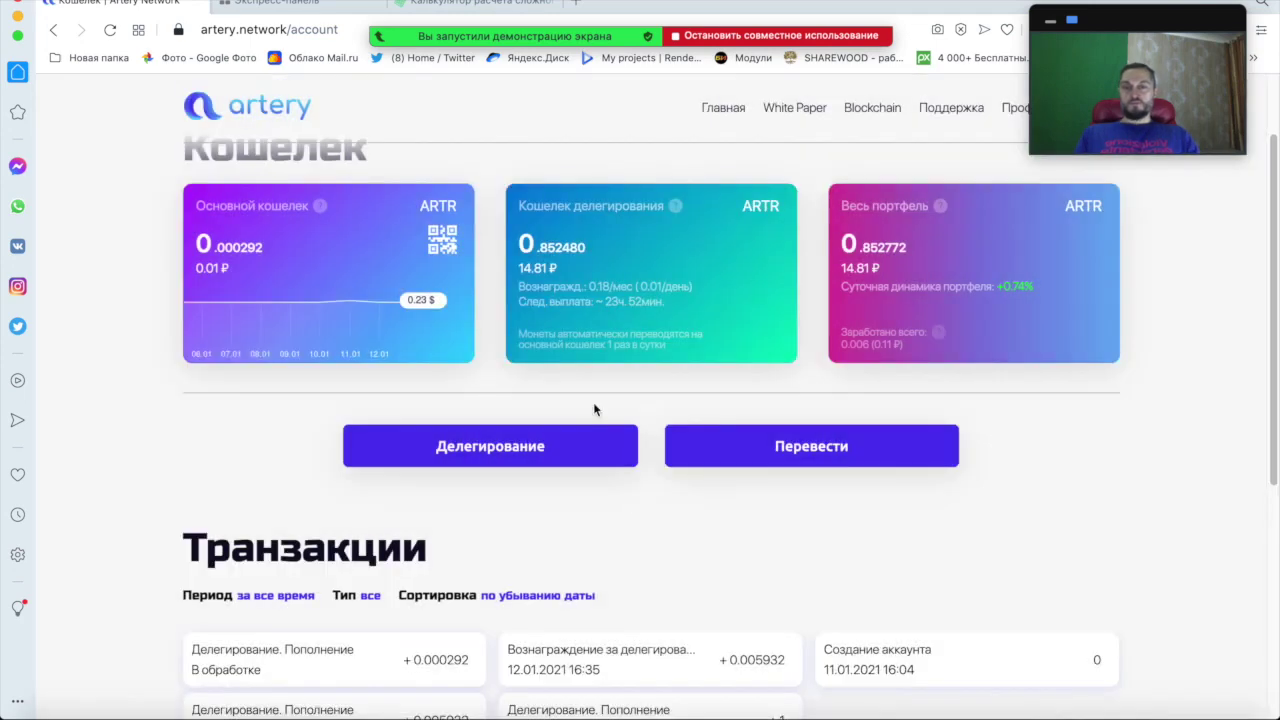
pyautogui.scroll(-1, 451, 551)
pyautogui.scroll(2, 448, 551)
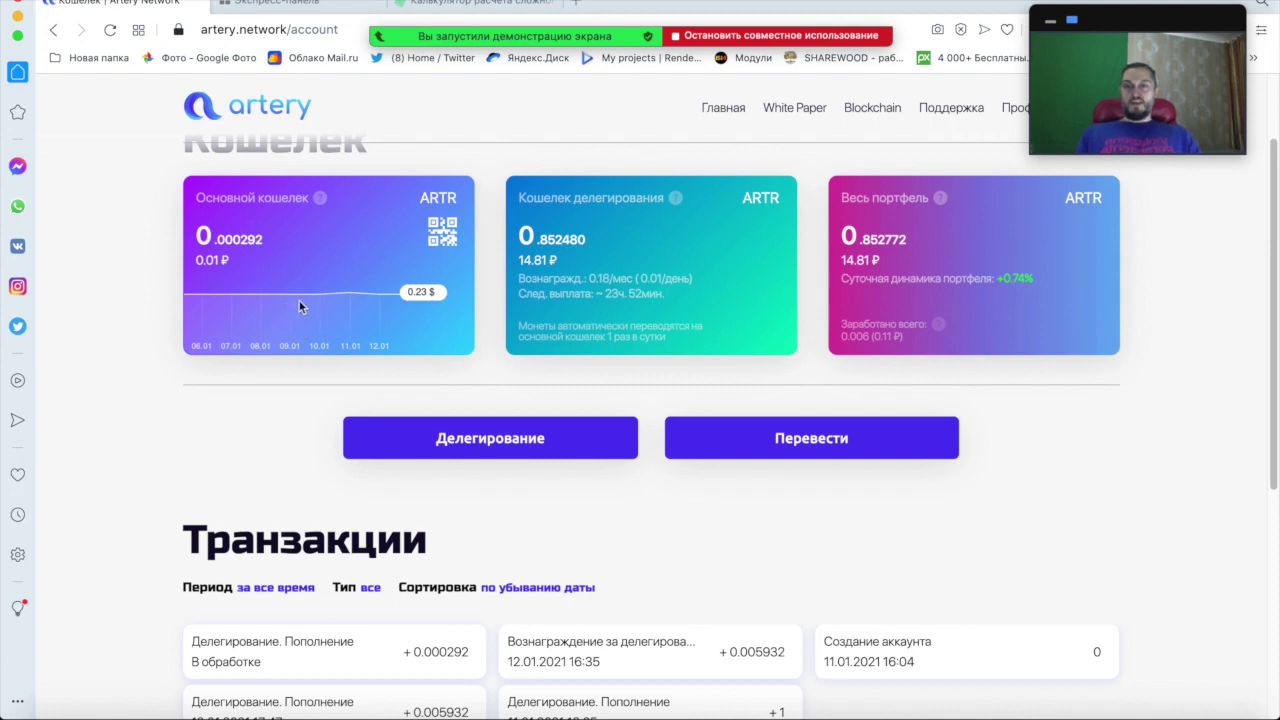
# - Switch to the already open wpcalc compound interest page and bring its calculator form into view
pyautogui.moveTo(432, 8)
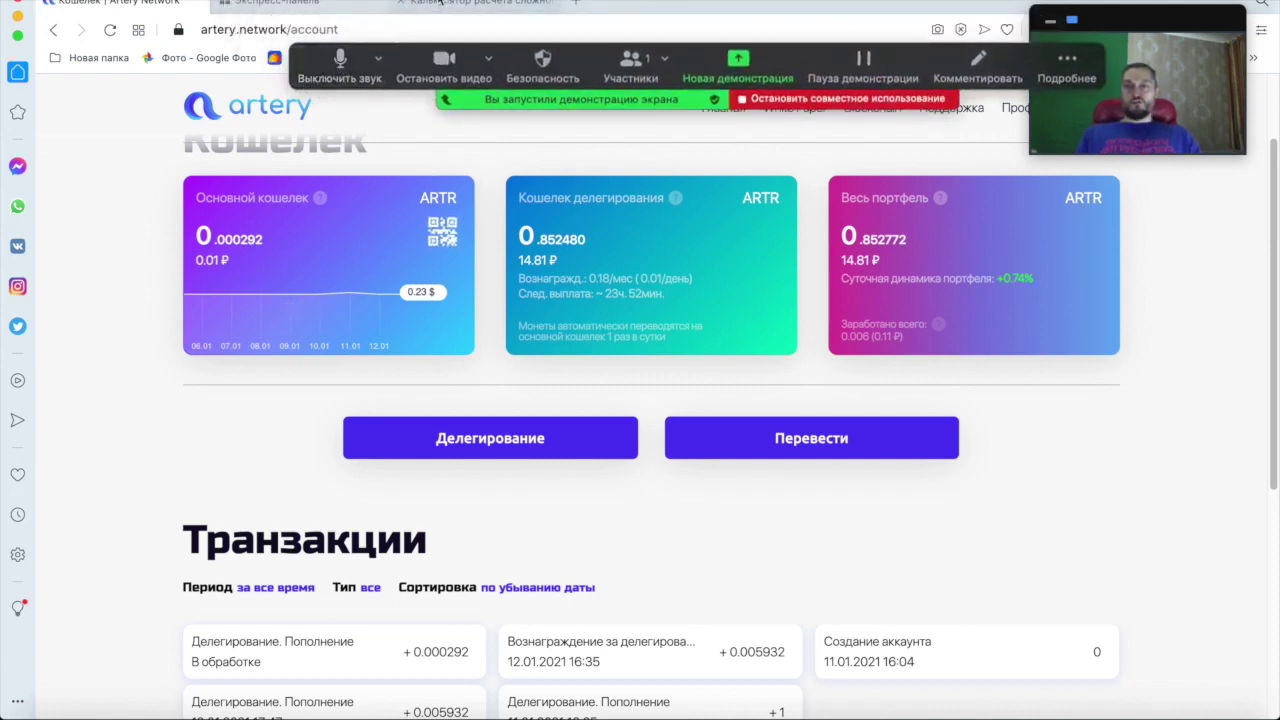
pyautogui.click(438, 2)
pyautogui.scroll(10, 331, 237)
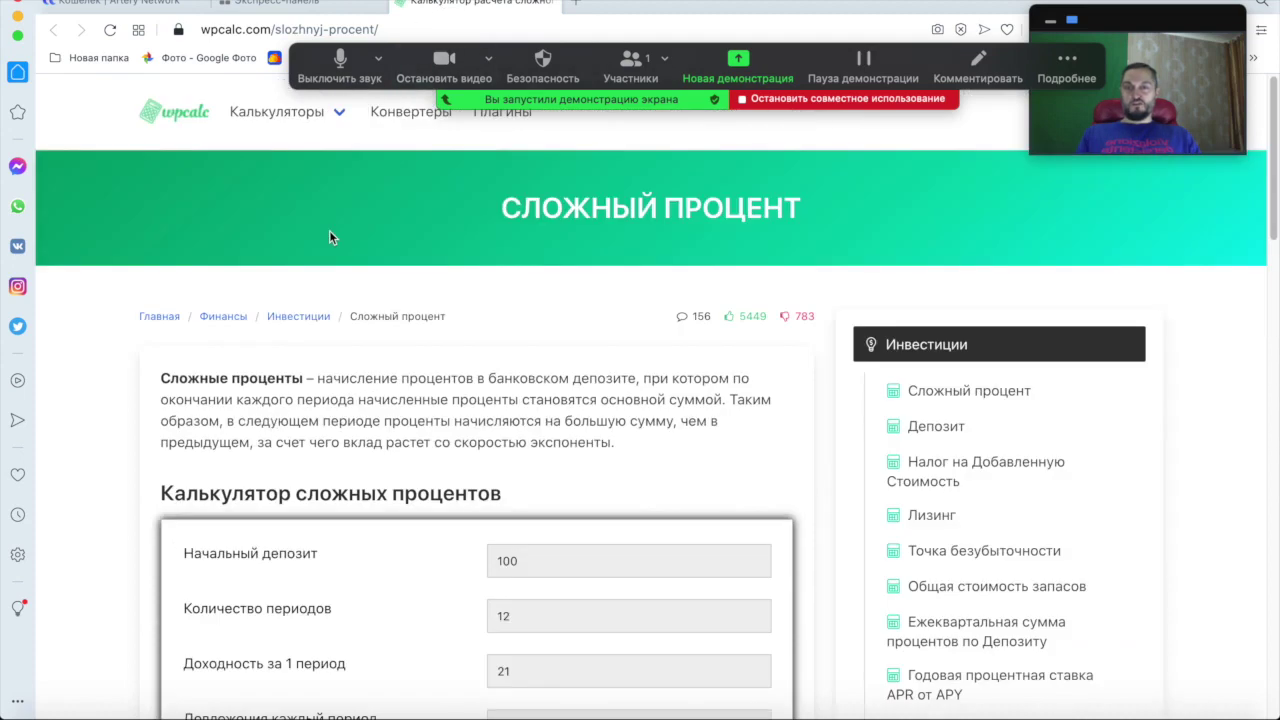
pyautogui.scroll(-2, 300, 245)
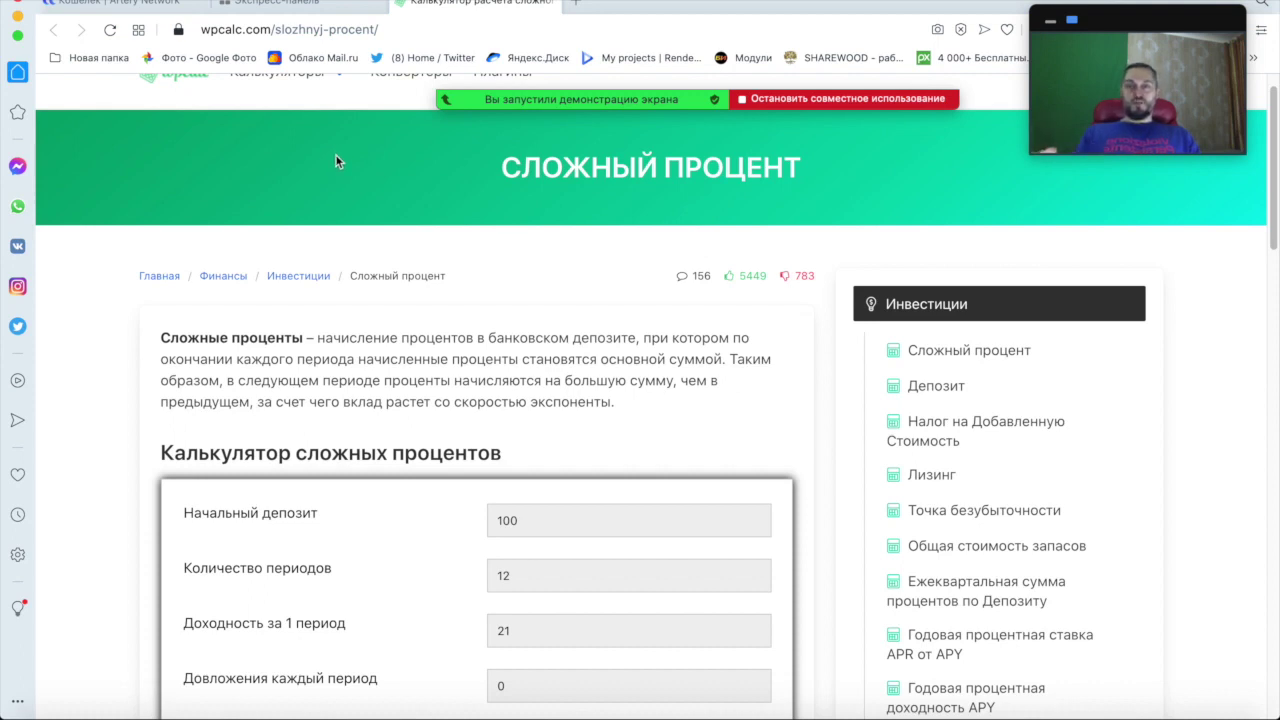
pyautogui.scroll(-2, 402, 165)
pyautogui.scroll(-3, 462, 316)
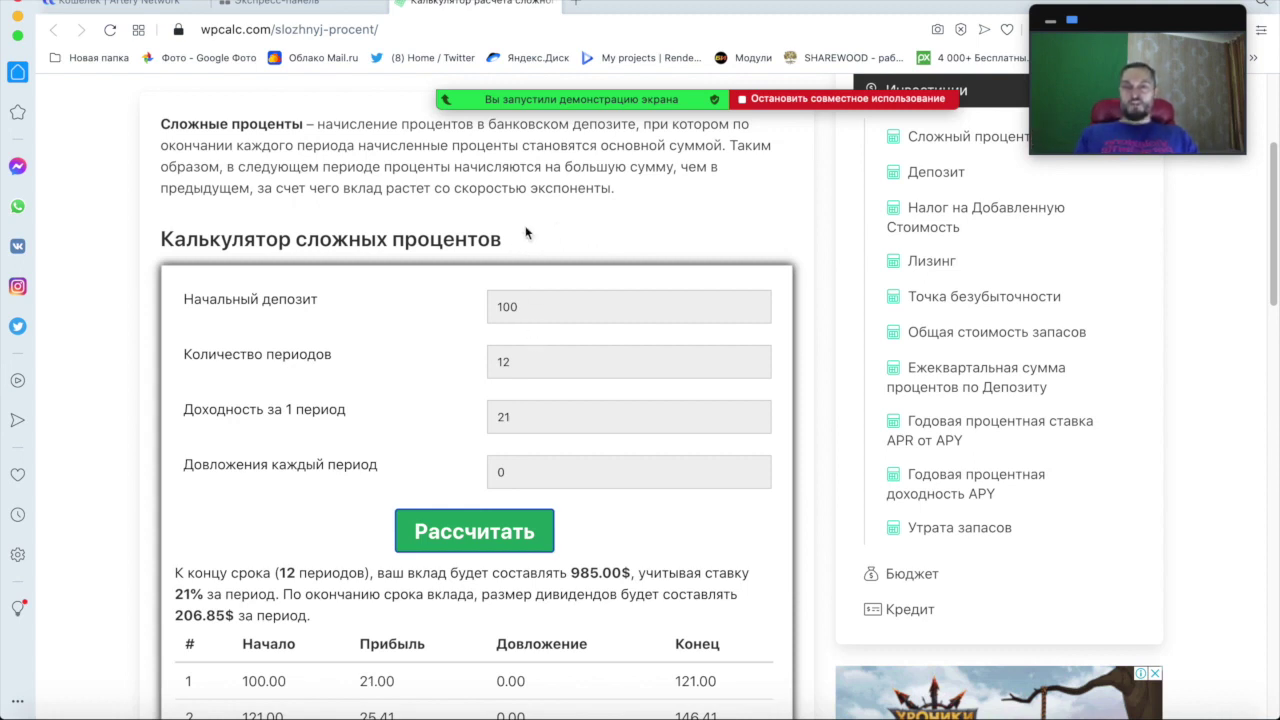
# - Calculate compound interest for an initial deposit of 100 over 12 periods at 21% per period, with no additional contributions
pyautogui.click(521, 310)
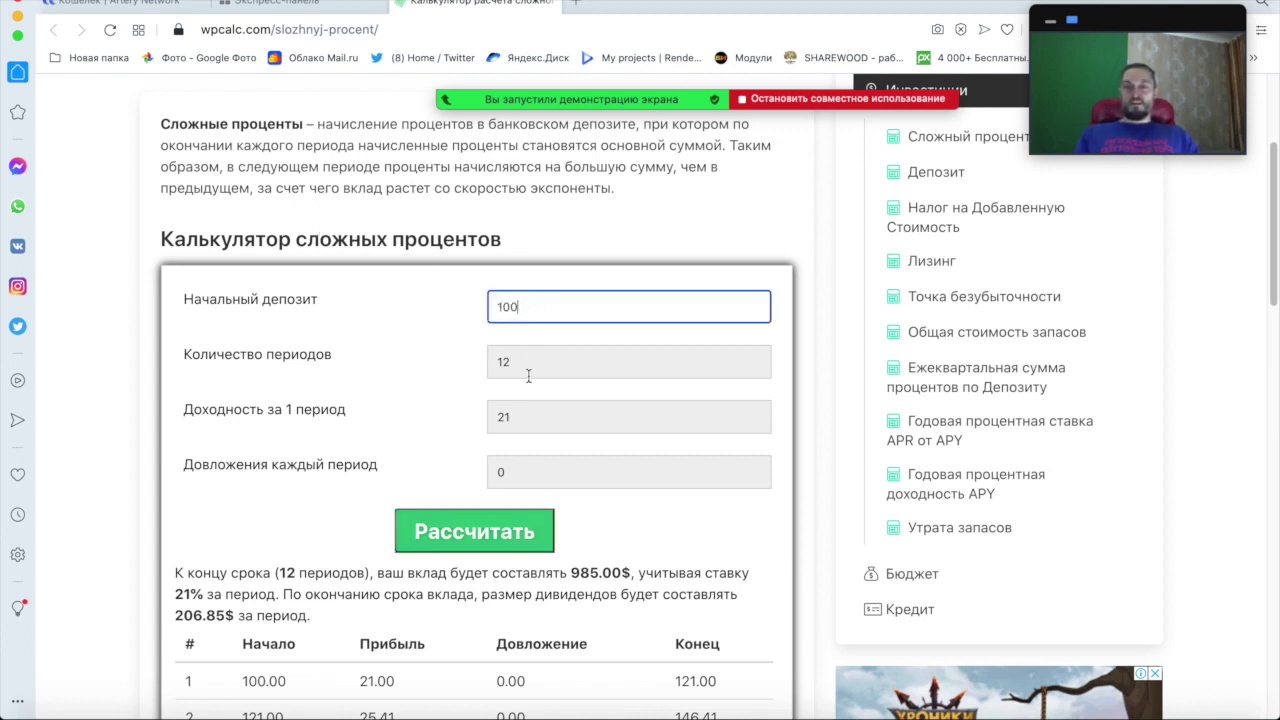
pyautogui.moveTo(514, 362); pyautogui.dragTo(482, 362)
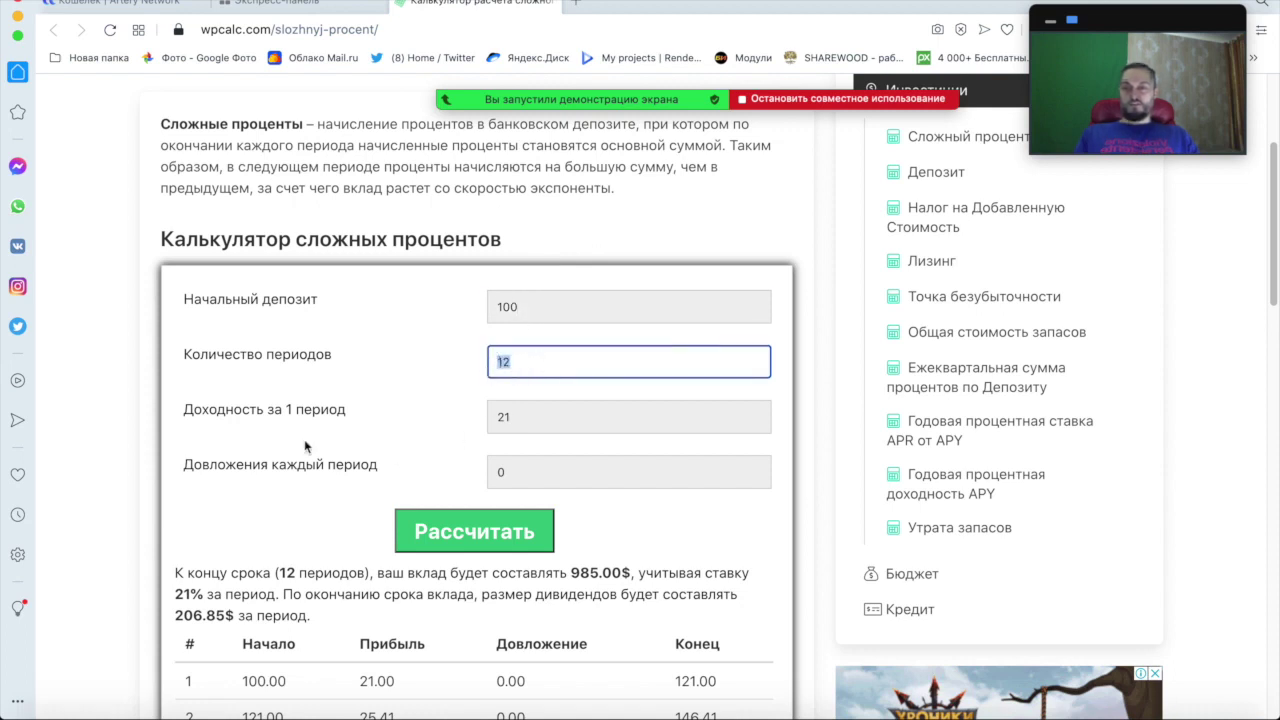
pyautogui.click(510, 422)
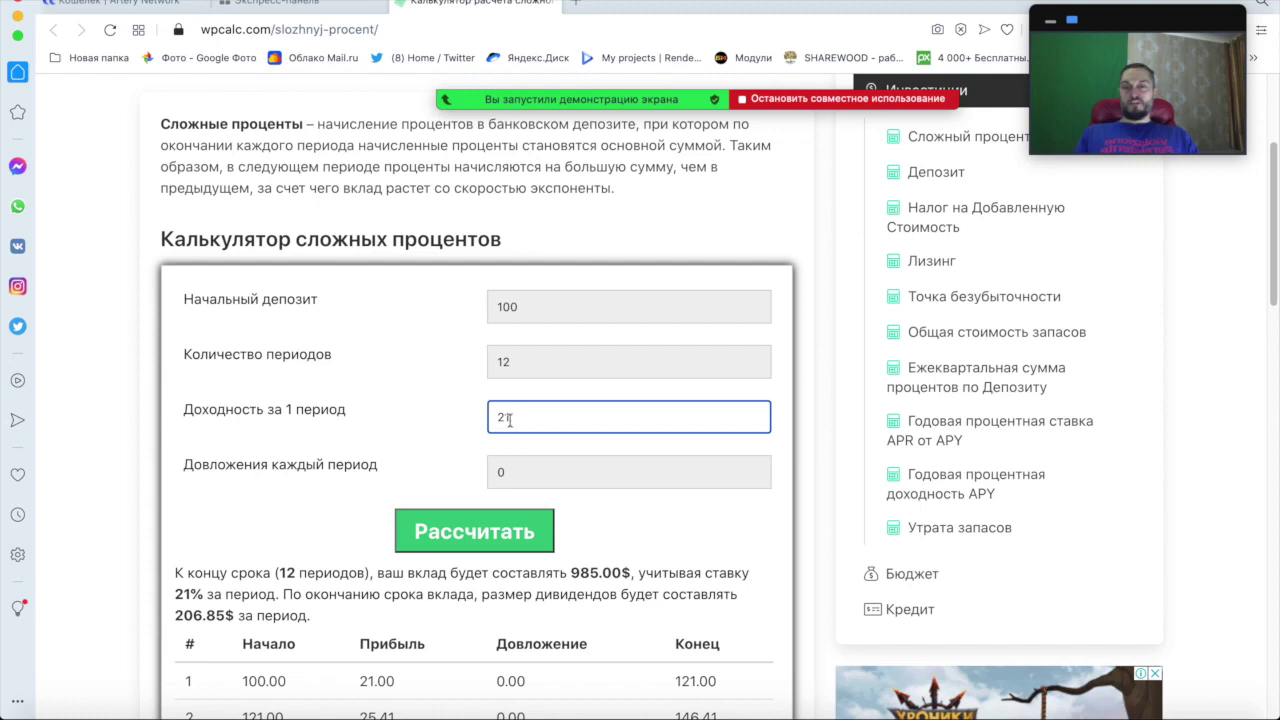
pyautogui.scroll(-1, 364, 341)
pyautogui.scroll(-3, 364, 341)
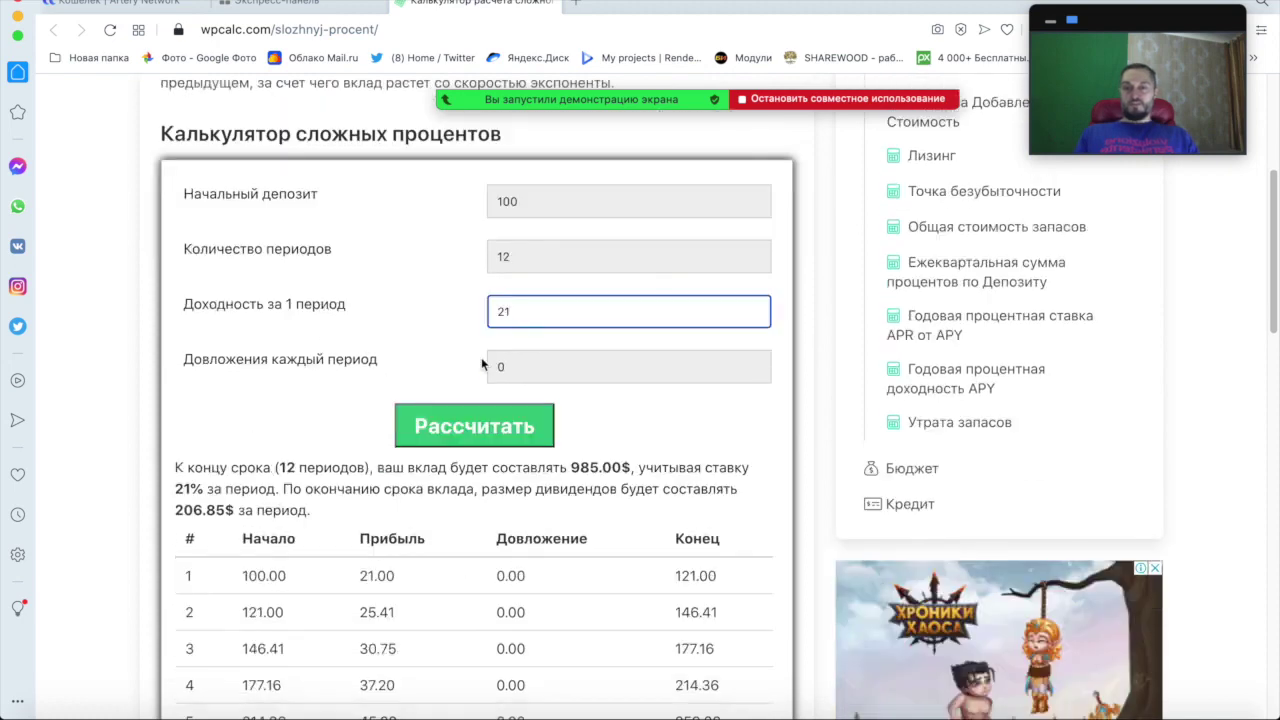
pyautogui.click(486, 436)
# - Review the period-by-period table and copy the whole-number part of the final deposit amount from the result summary
pyautogui.scroll(-3, 443, 299)
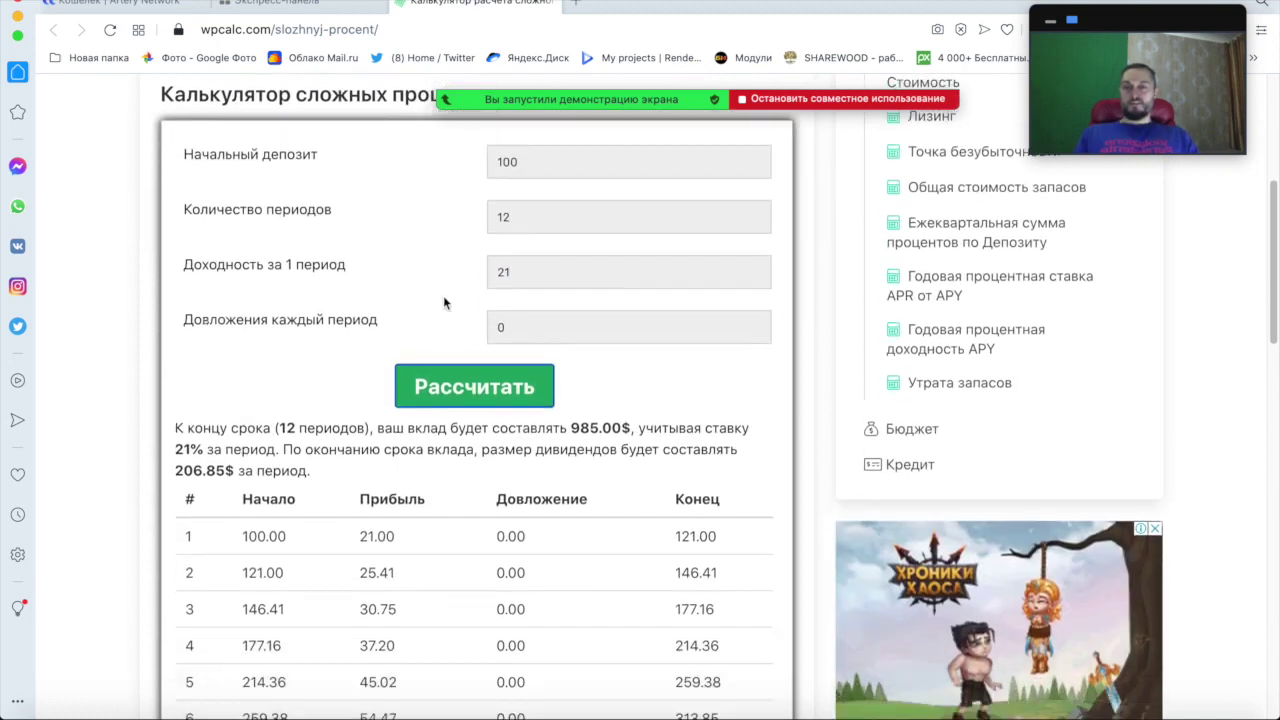
pyautogui.scroll(-10, 443, 299)
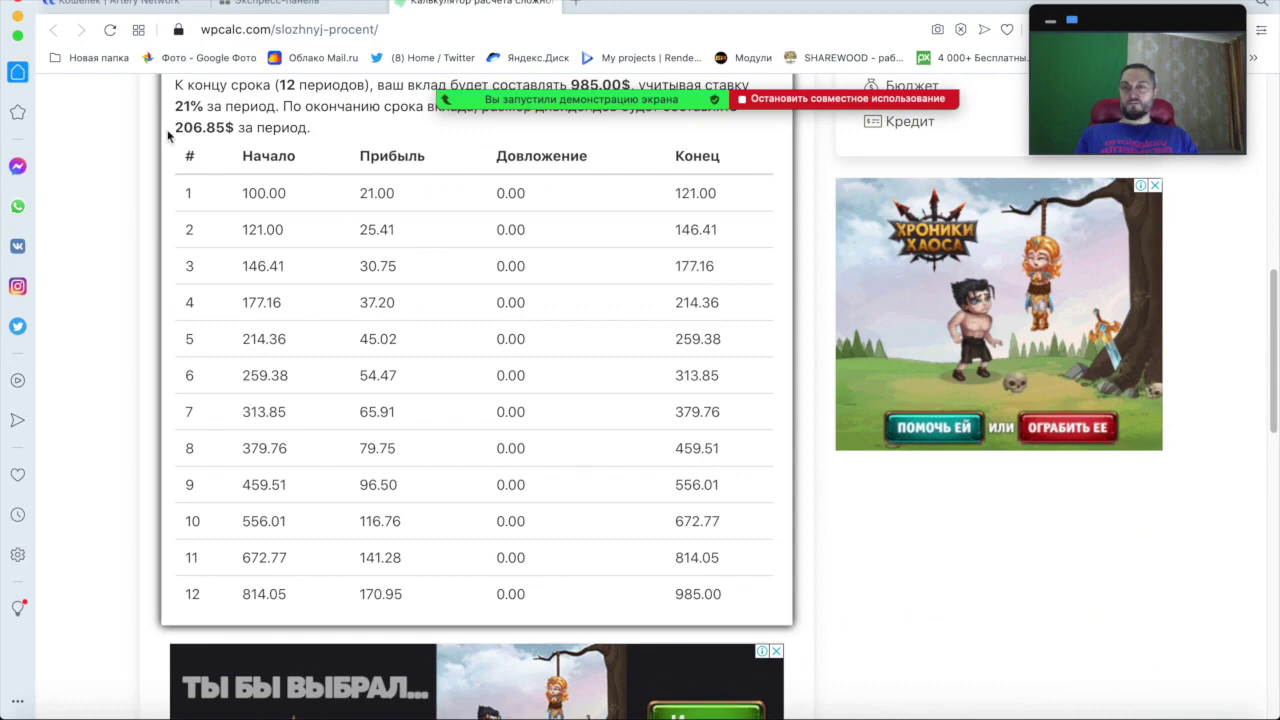
pyautogui.scroll(7, 143, 200)
pyautogui.scroll(-5, 141, 241)
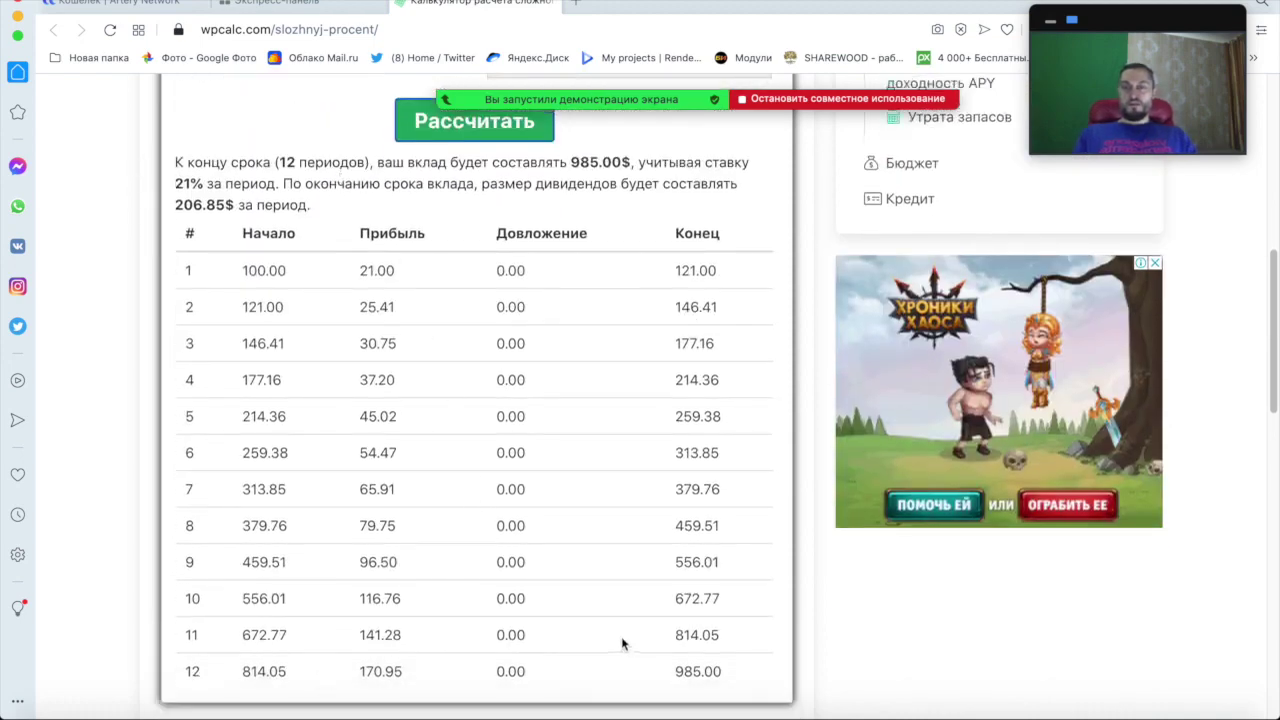
pyautogui.scroll(5, 596, 166)
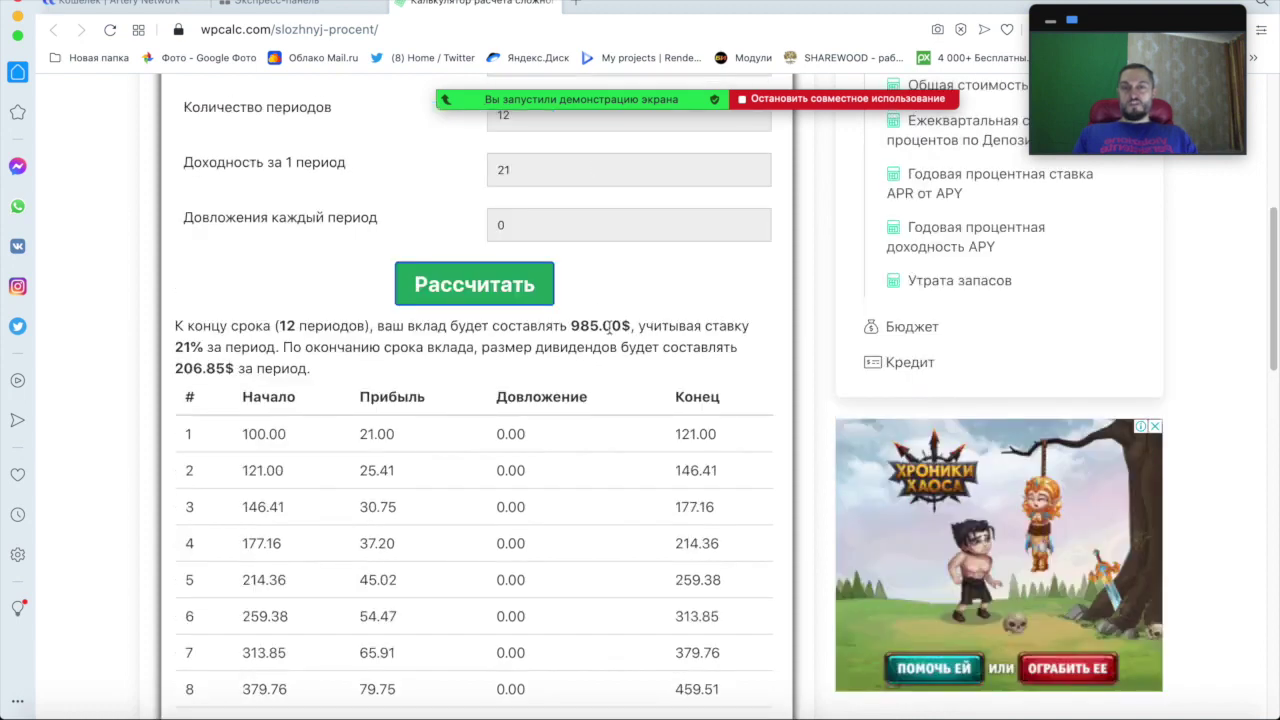
pyautogui.moveTo(600, 325); pyautogui.dragTo(572, 325)
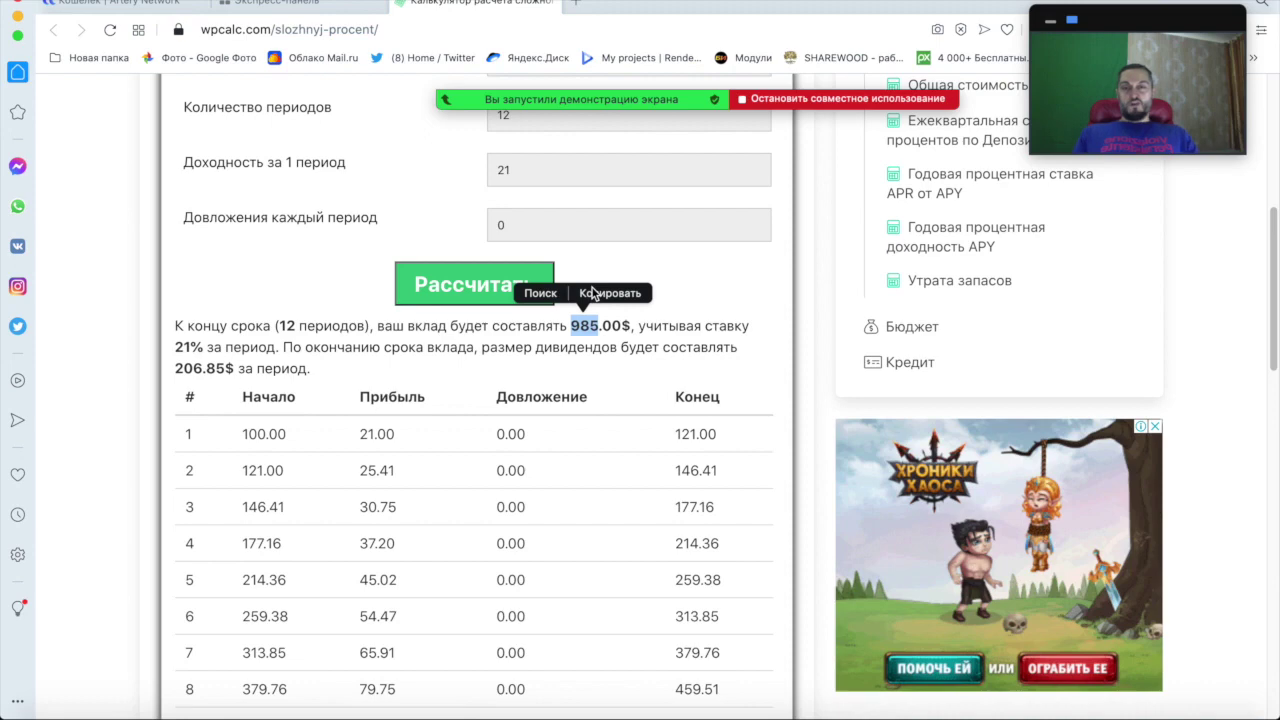
pyautogui.click(593, 292)
# - Examine the calculator's entered values, the result summary with the dividend size, and the profit for each period
pyautogui.scroll(10, 560, 270)
pyautogui.scroll(-6, 572, 260)
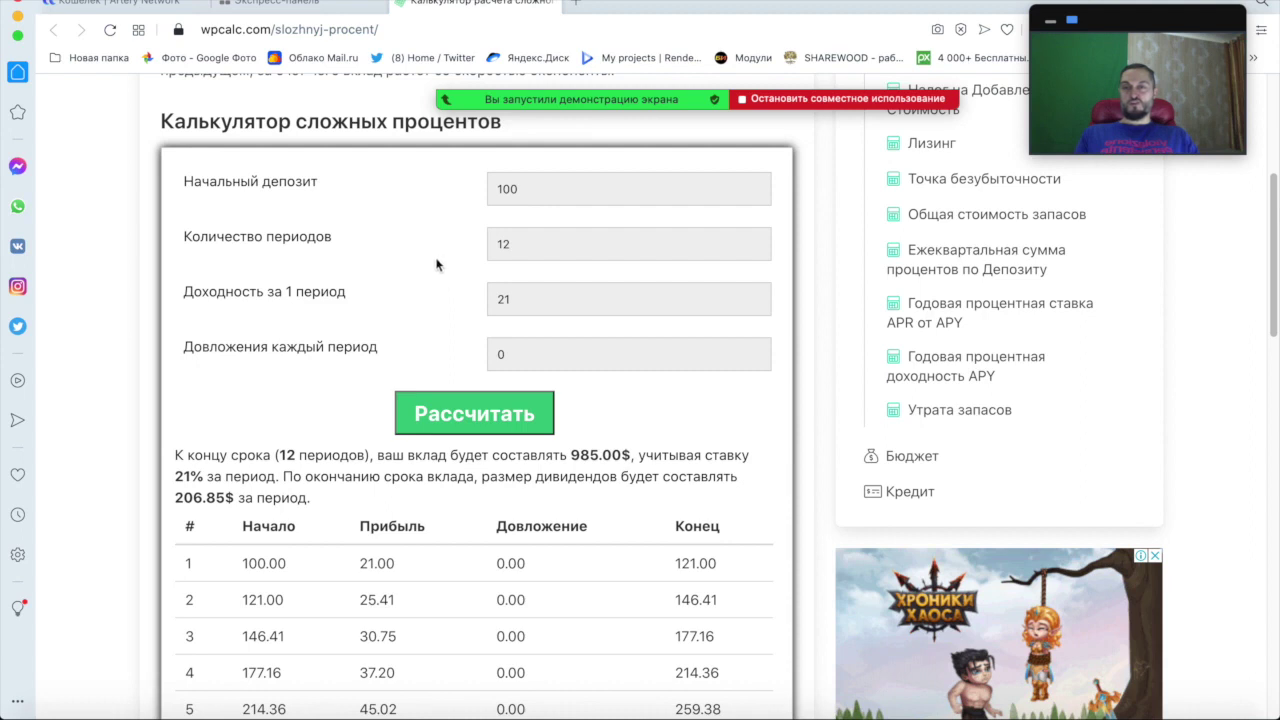
pyautogui.scroll(-1, 240, 500)
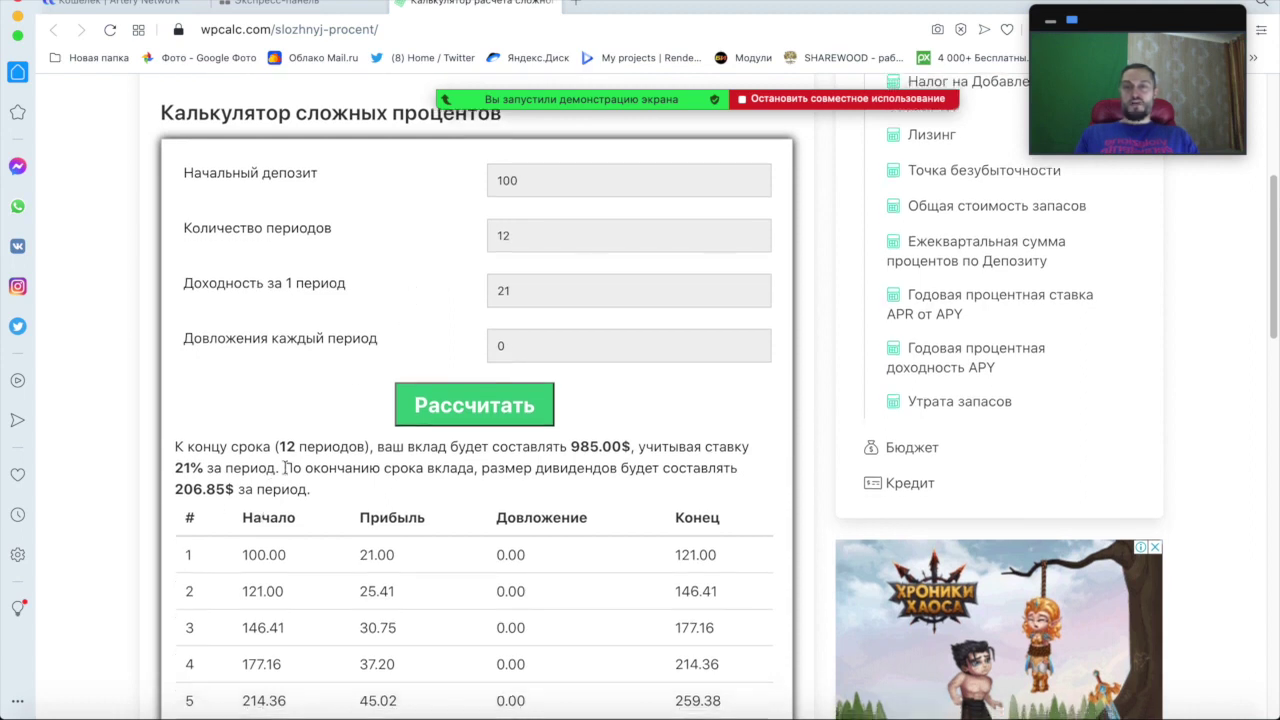
pyautogui.scroll(-2, 287, 467)
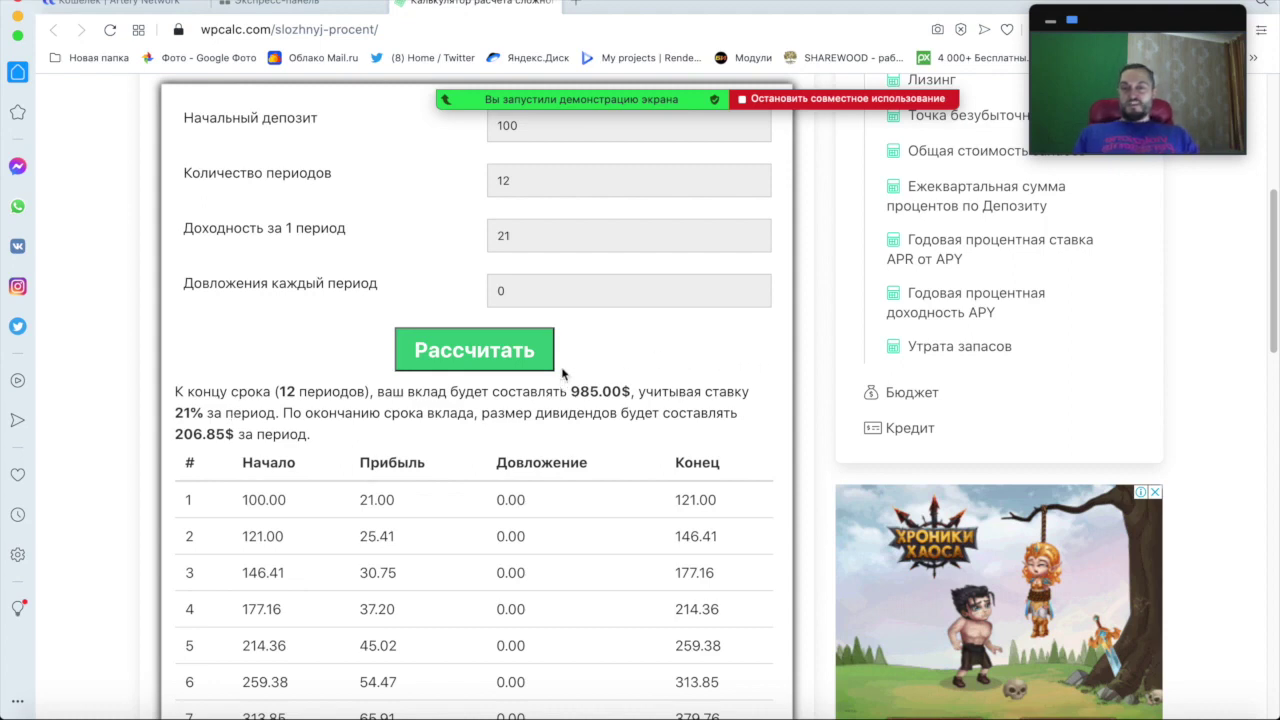
pyautogui.scroll(3, 577, 277)
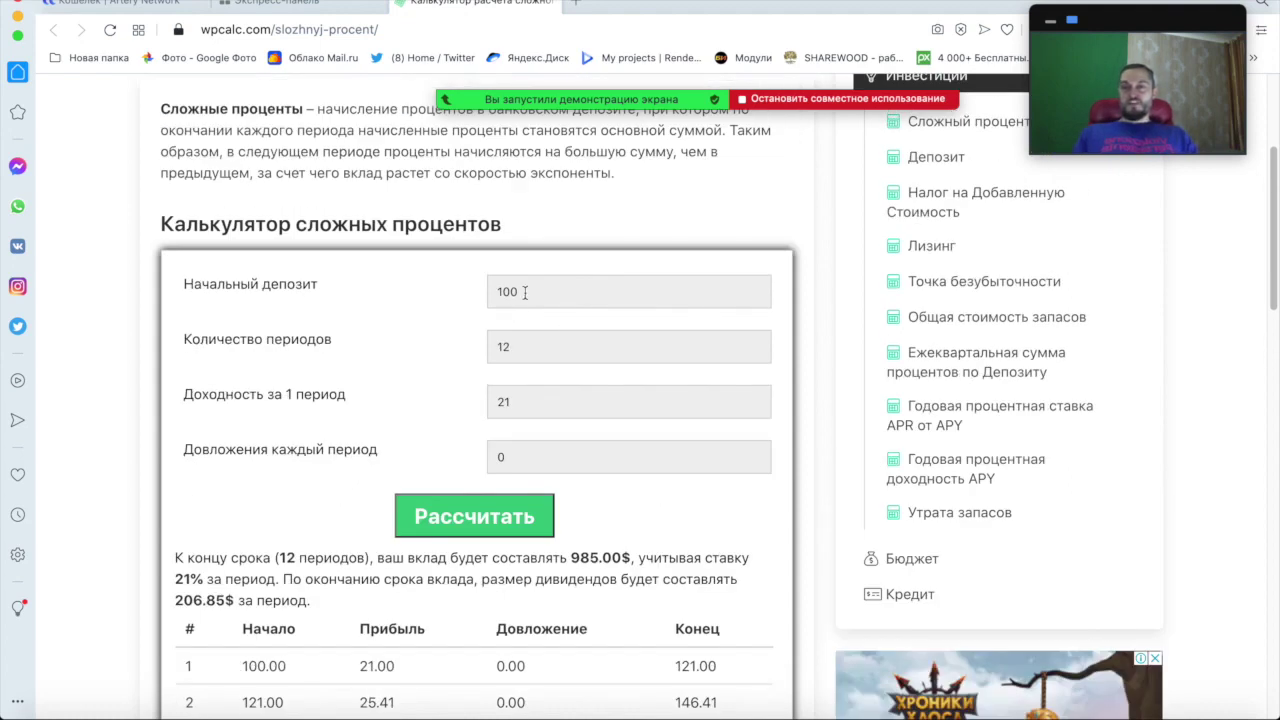
pyautogui.scroll(-1, 386, 336)
pyautogui.scroll(-3, 340, 400)
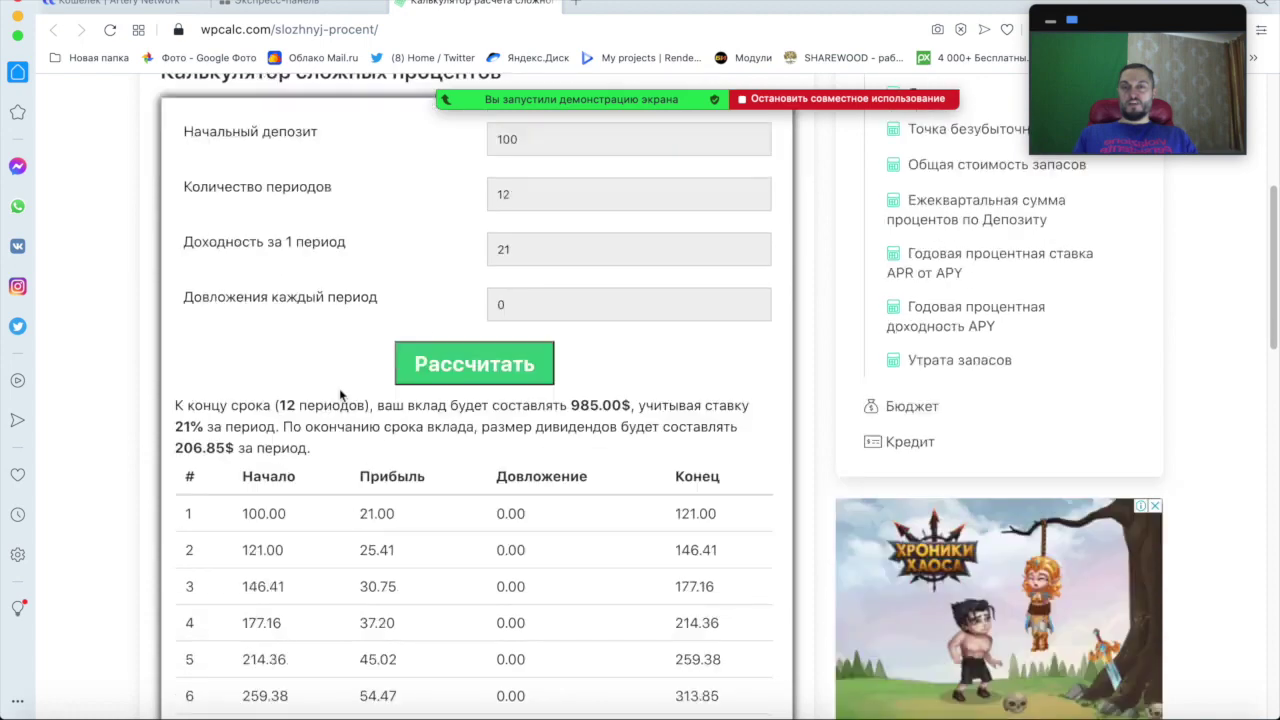
pyautogui.scroll(-4, 335, 418)
pyautogui.scroll(-3, 335, 418)
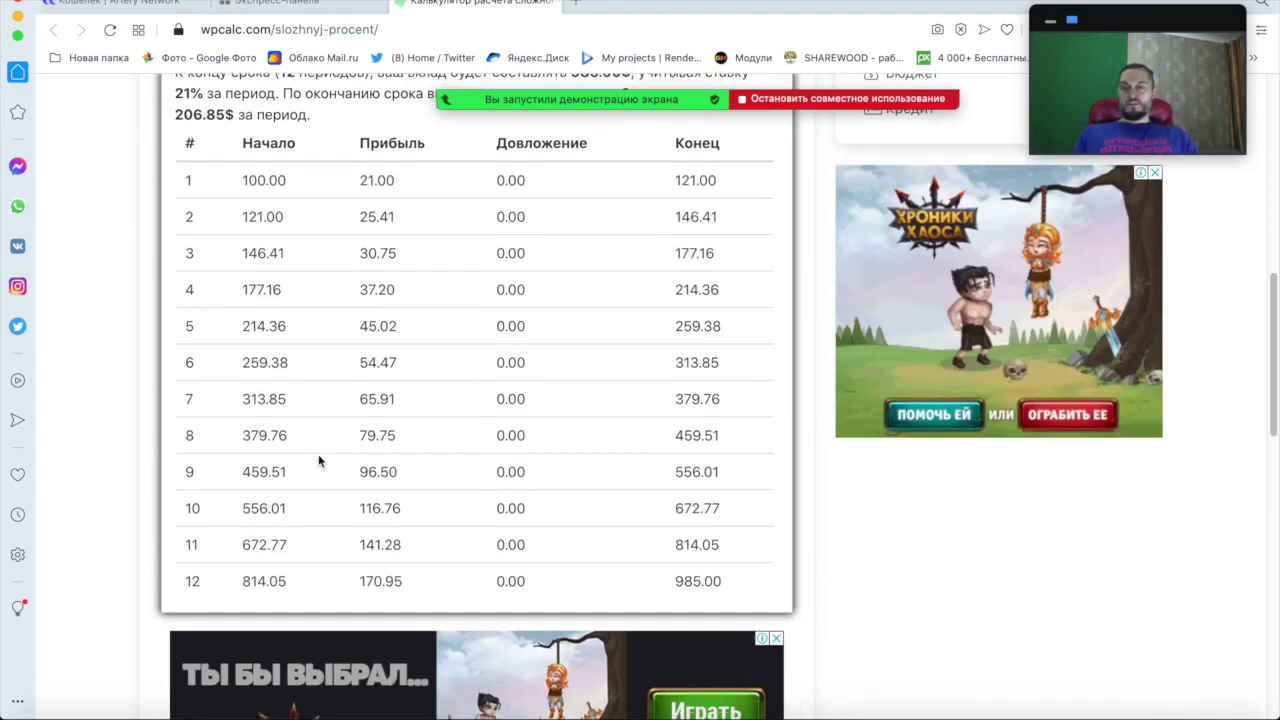
pyautogui.scroll(6, 320, 462)
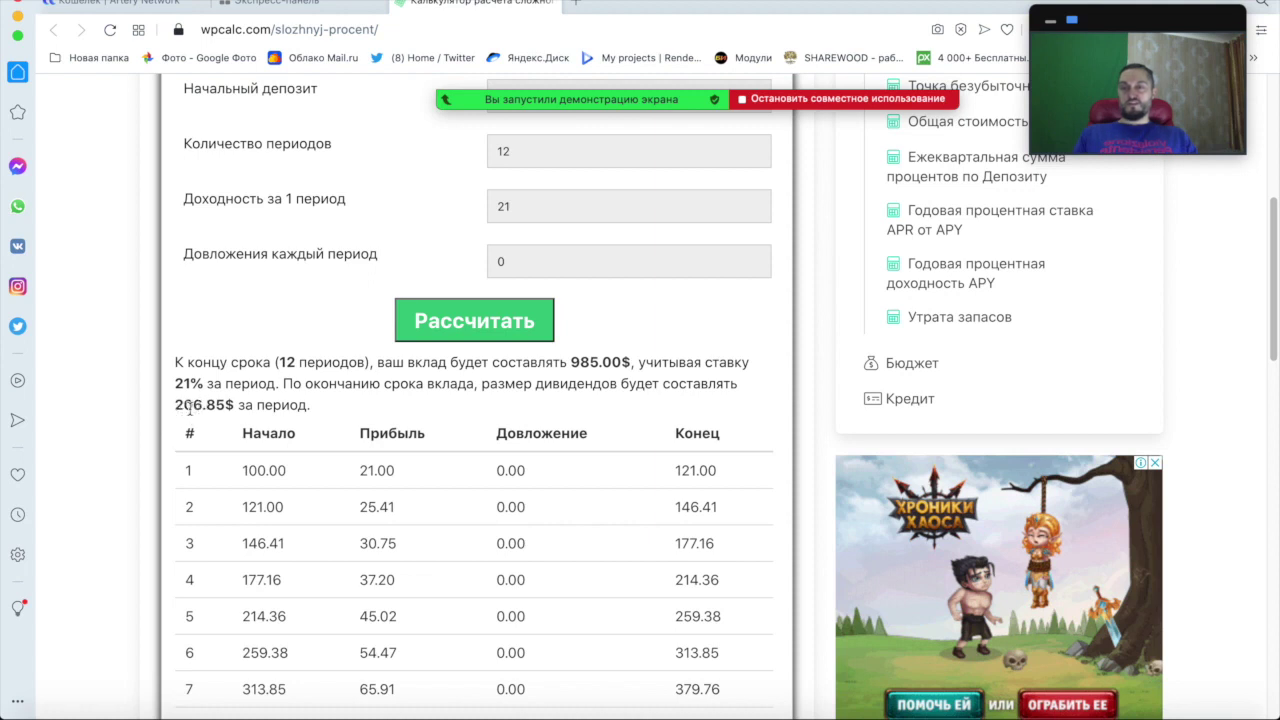
# - Set the initial deposit to 1000, recalculate the compound interest, and review the resulting period table and summary
pyautogui.scroll(2, 532, 275)
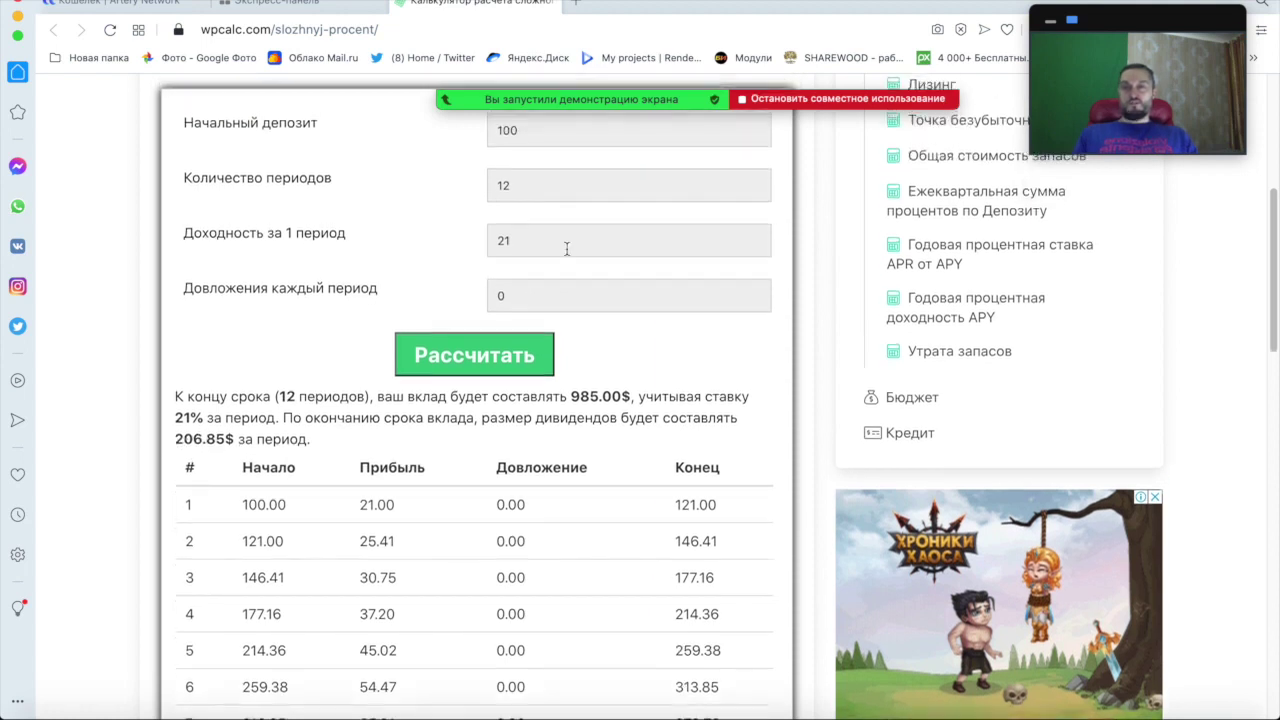
pyautogui.click(523, 131)
pyautogui.write('0')
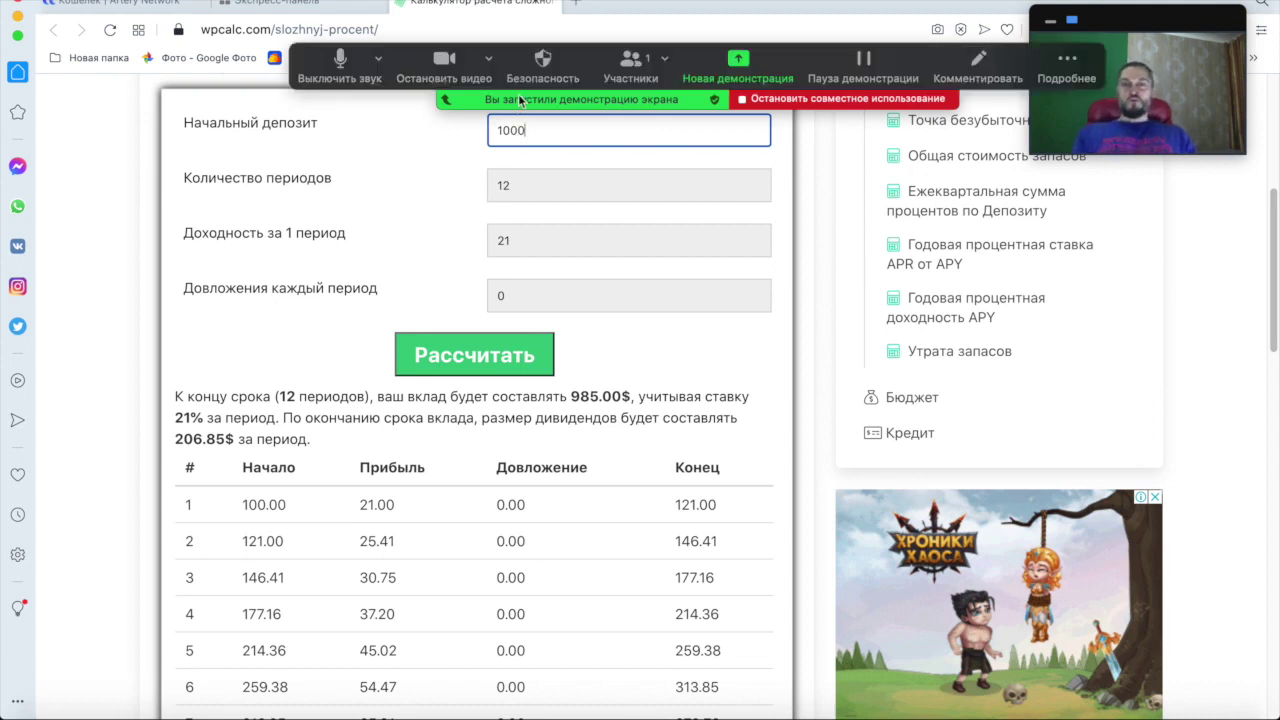
pyautogui.scroll(3, 424, 207)
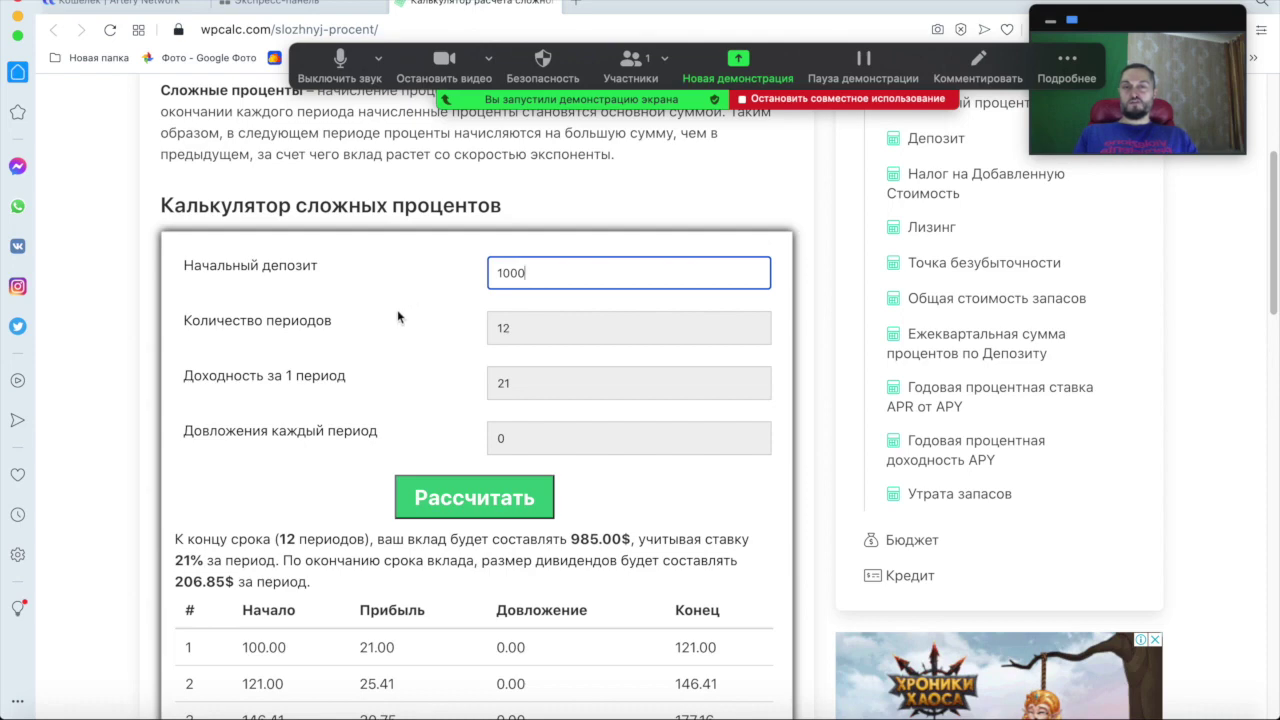
pyautogui.scroll(-1, 410, 310)
pyautogui.click(462, 484)
pyautogui.scroll(-4, 380, 300)
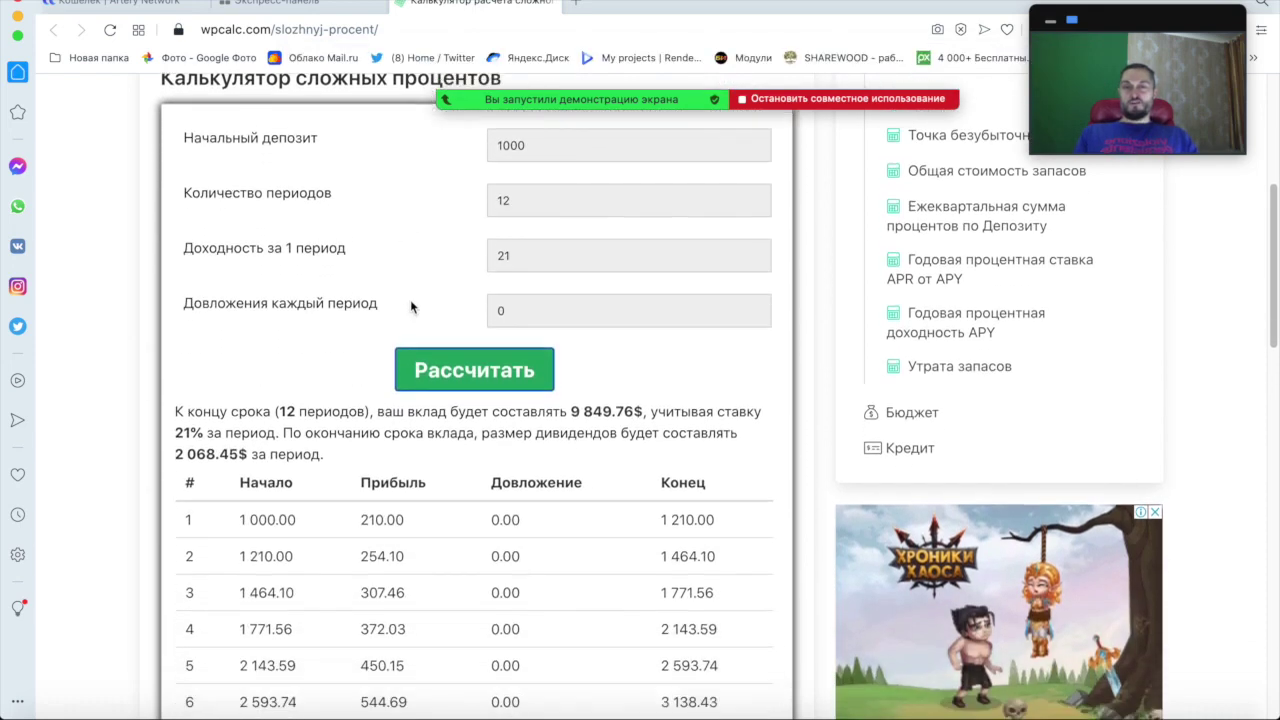
pyautogui.scroll(-4, 355, 272)
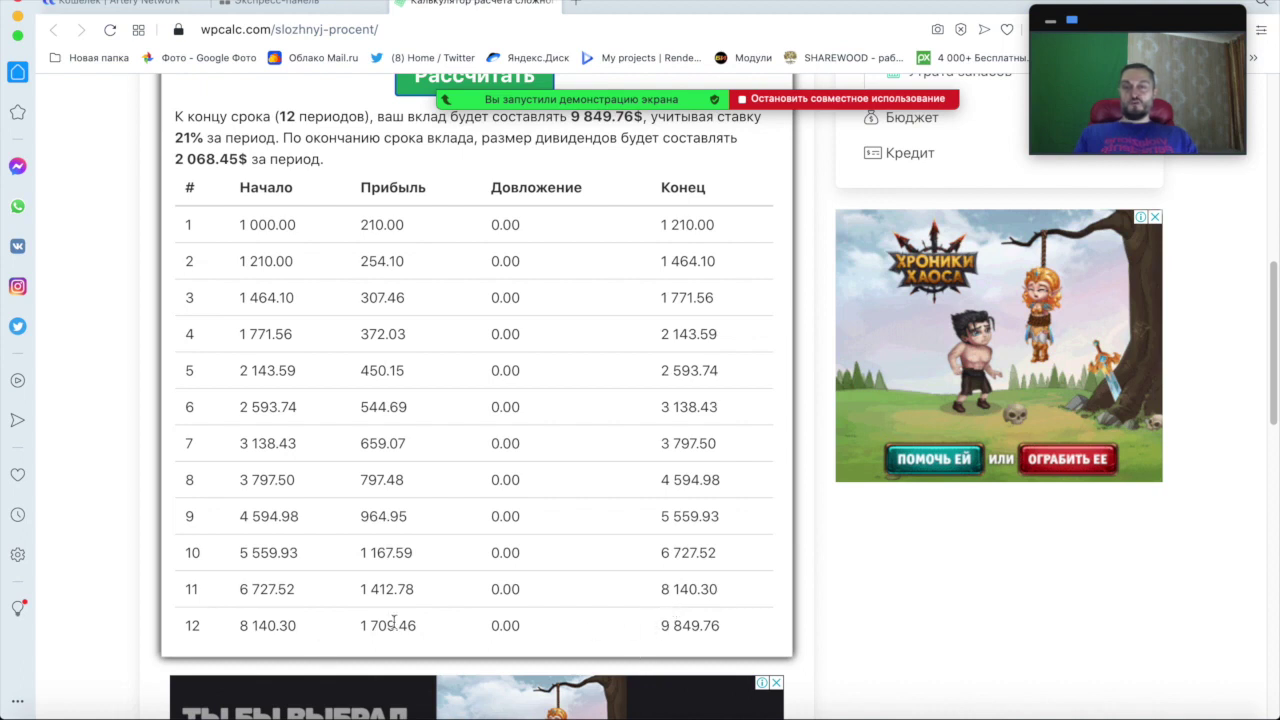
pyautogui.scroll(-1, 683, 626)
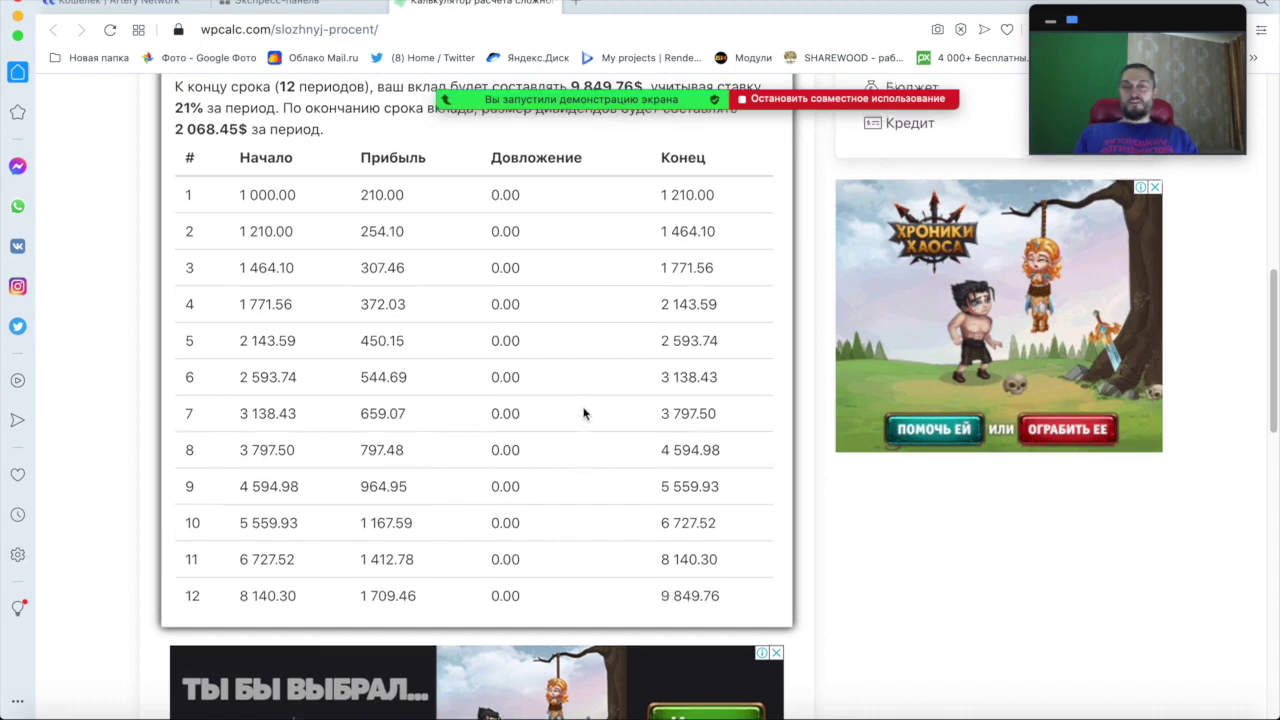
pyautogui.scroll(5, 585, 410)
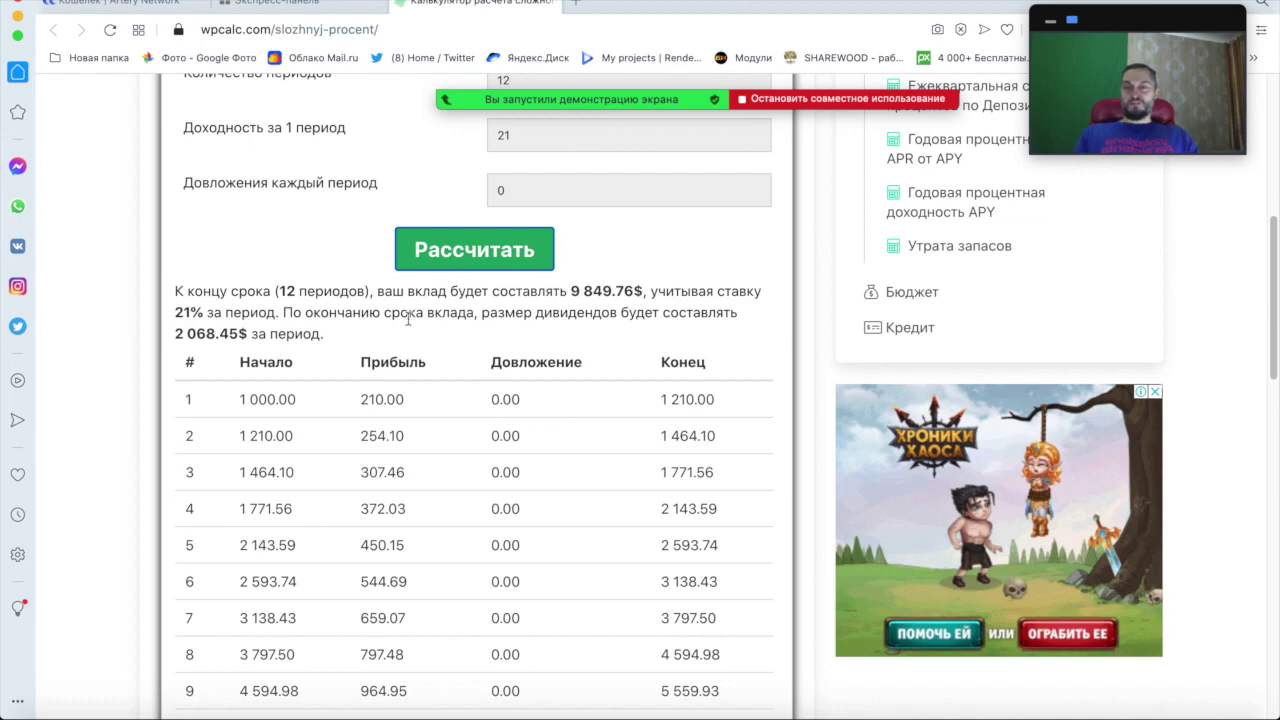
# - Examine the period table, the entered values and the dividend size per period in the summary for the 1000 deposit
pyautogui.scroll(-3, 334, 431)
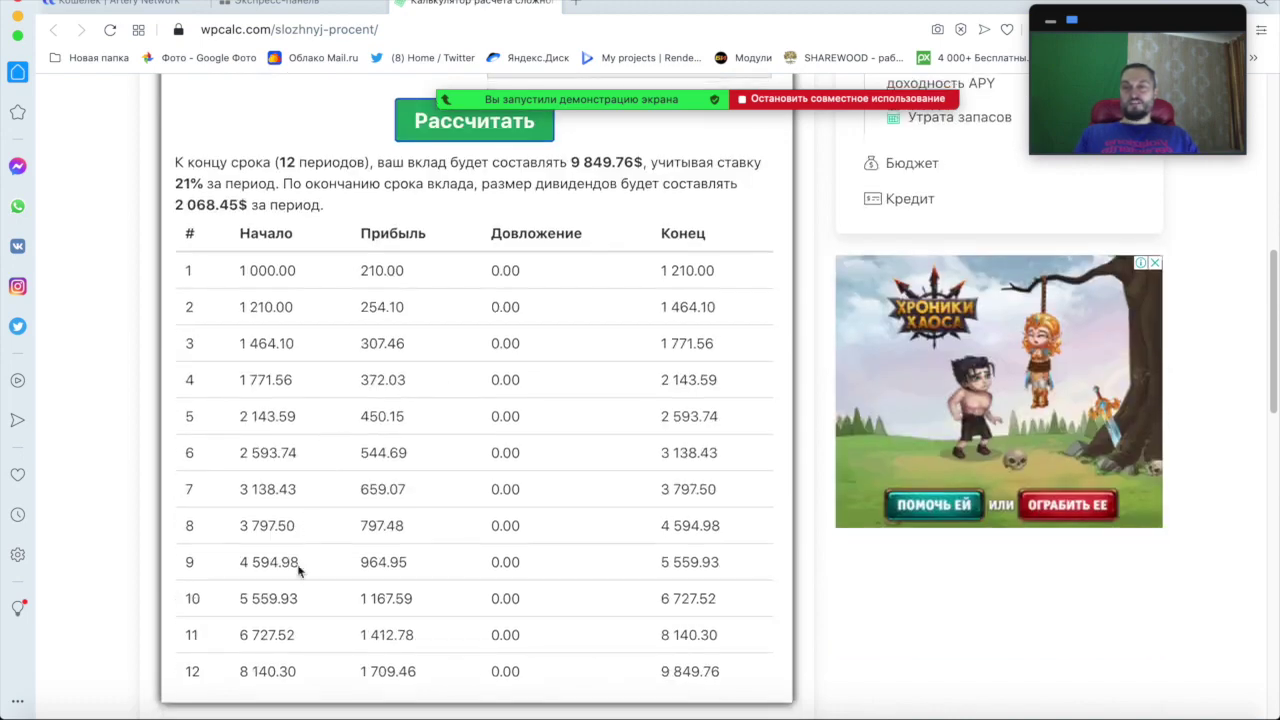
pyautogui.scroll(4, 423, 534)
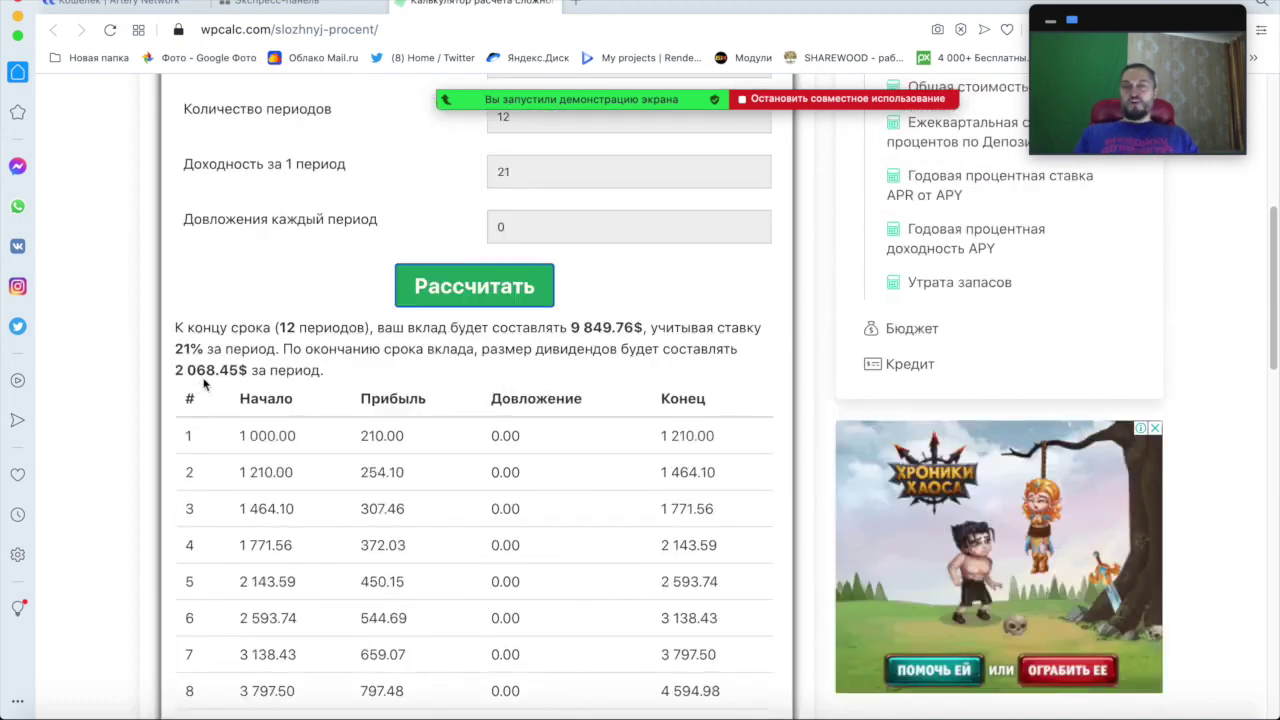
pyautogui.moveTo(177, 371); pyautogui.dragTo(216, 374)
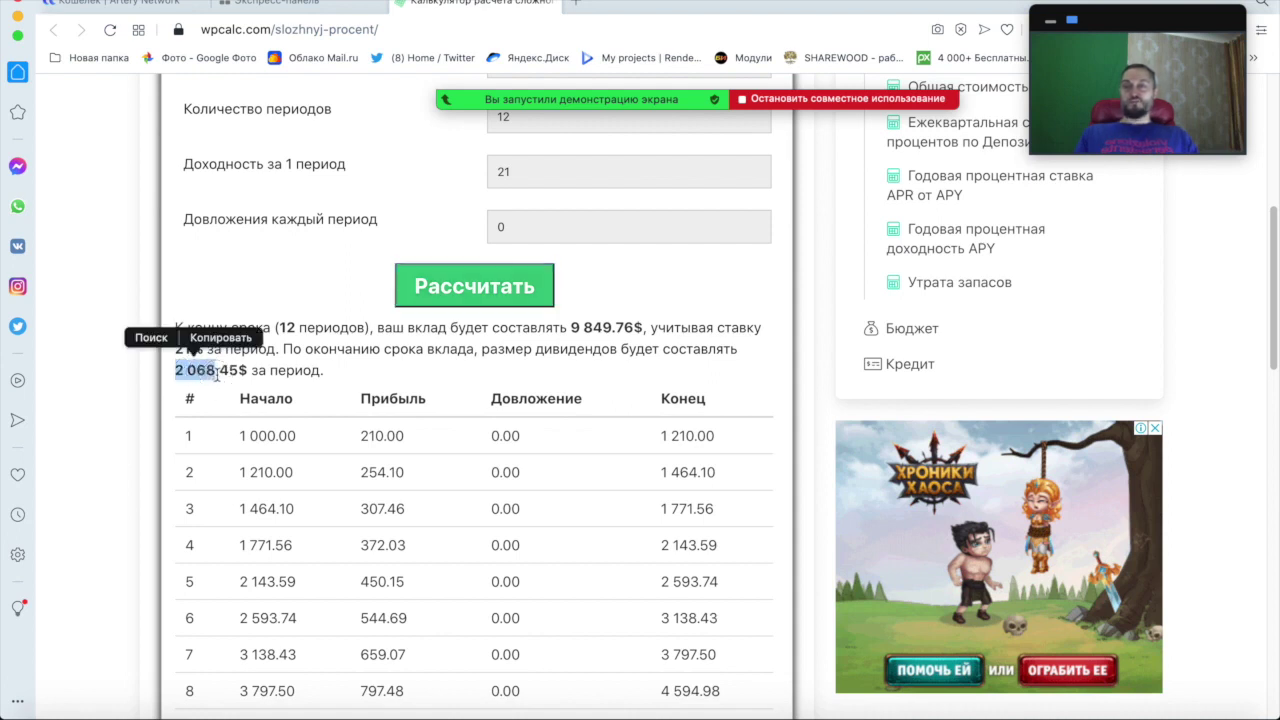
pyautogui.click(370, 377)
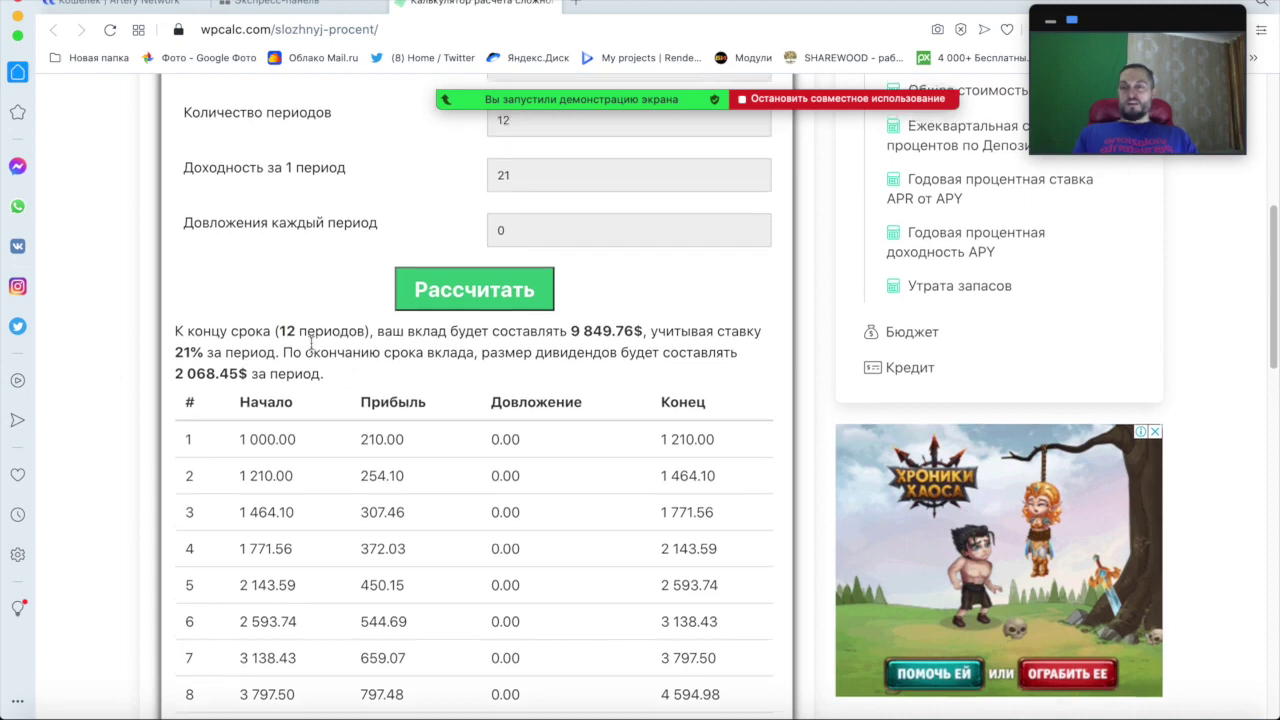
pyautogui.scroll(2, 420, 333)
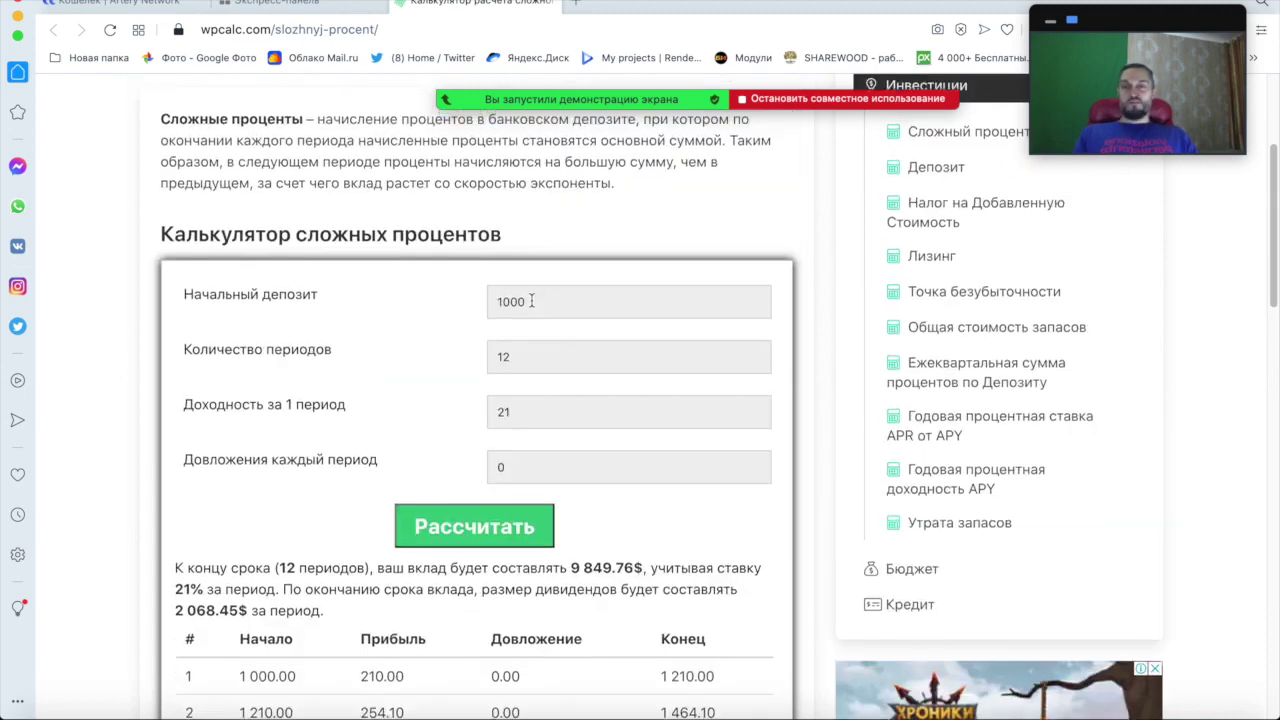
pyautogui.scroll(-2, 346, 436)
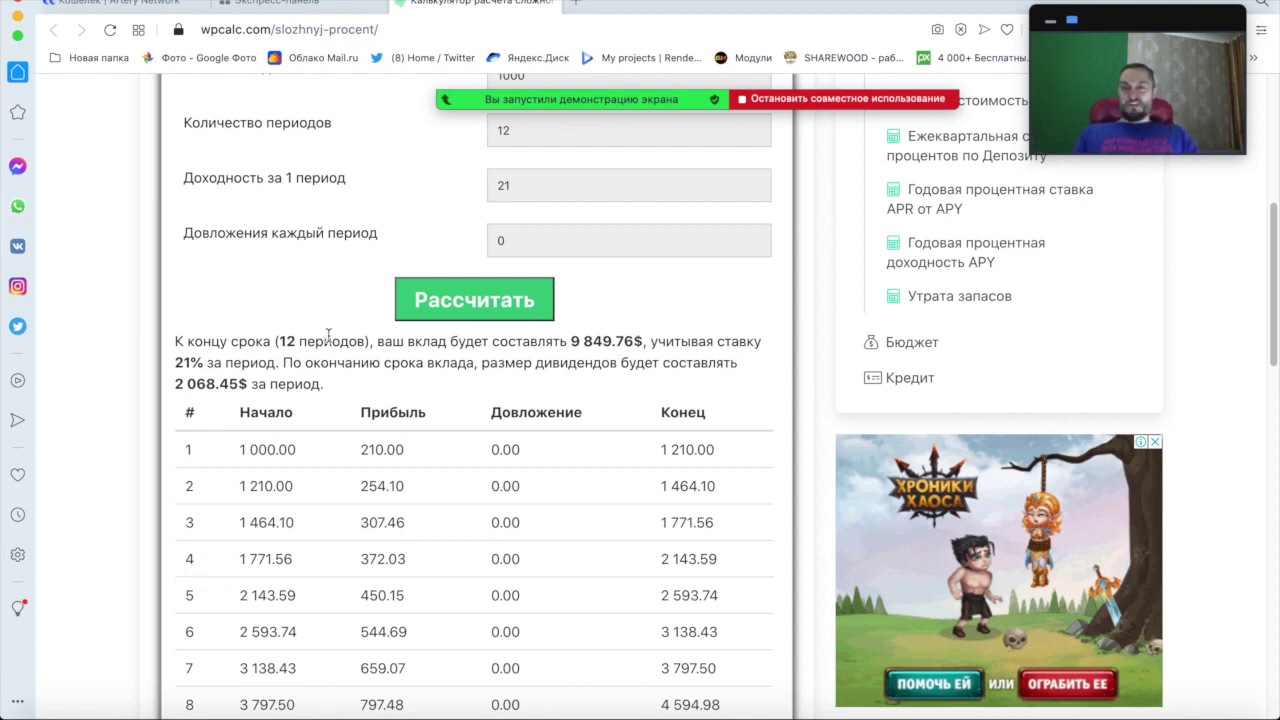
pyautogui.scroll(1, 328, 340)
pyautogui.scroll(1, 328, 335)
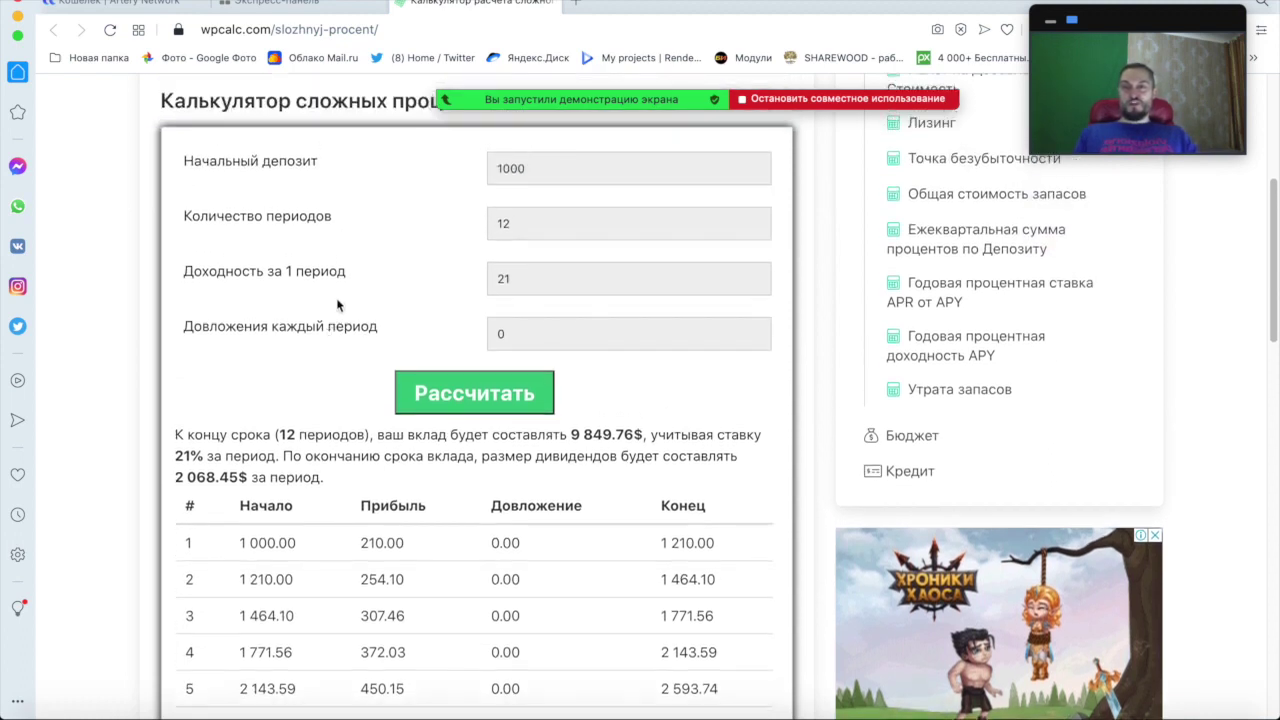
# - Compare the delegation wallet's balance and rewards in the Artery account with the calculator's projected growth per period
pyautogui.click(150, 7)
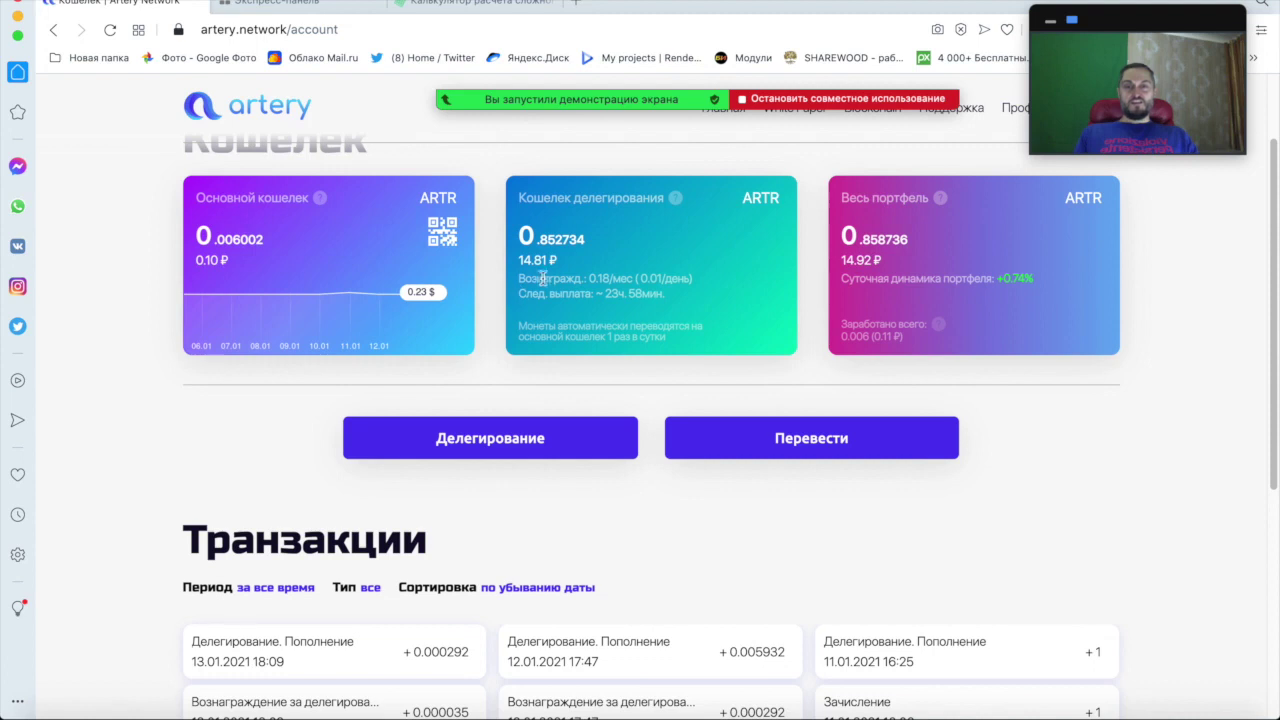
pyautogui.moveTo(534, 92)
pyautogui.click(505, 5)
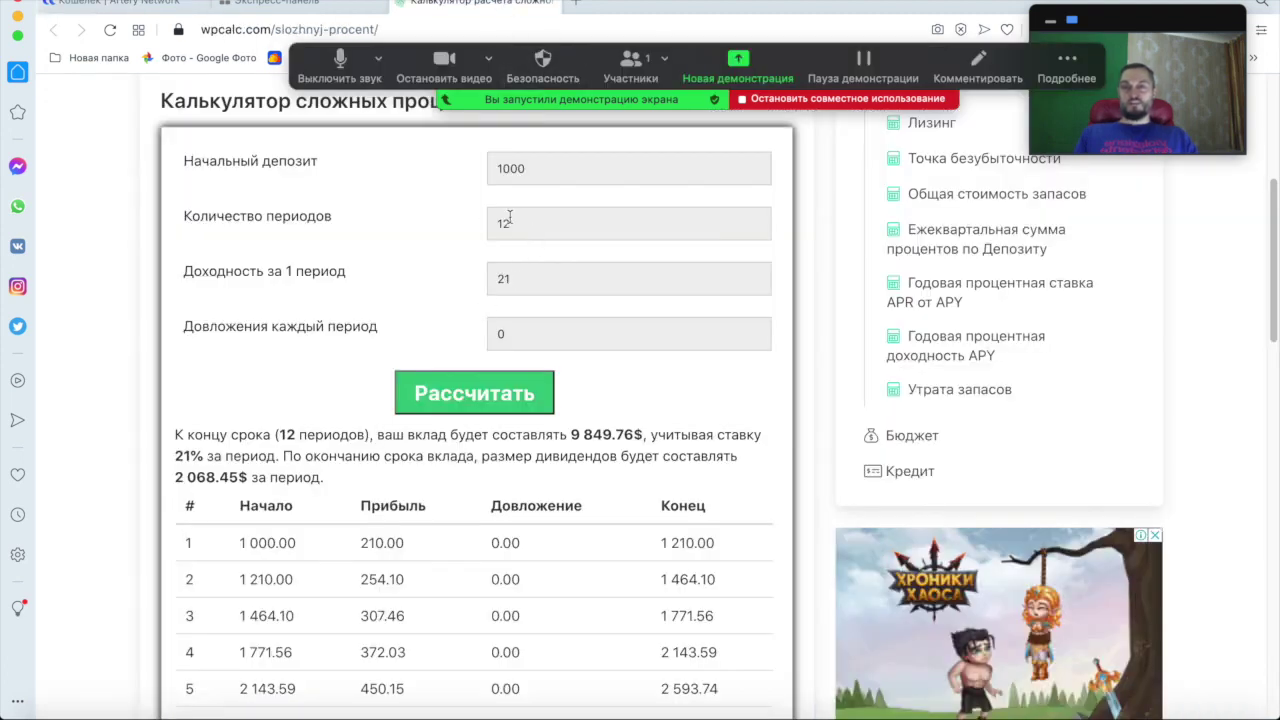
pyautogui.scroll(-1, 320, 505)
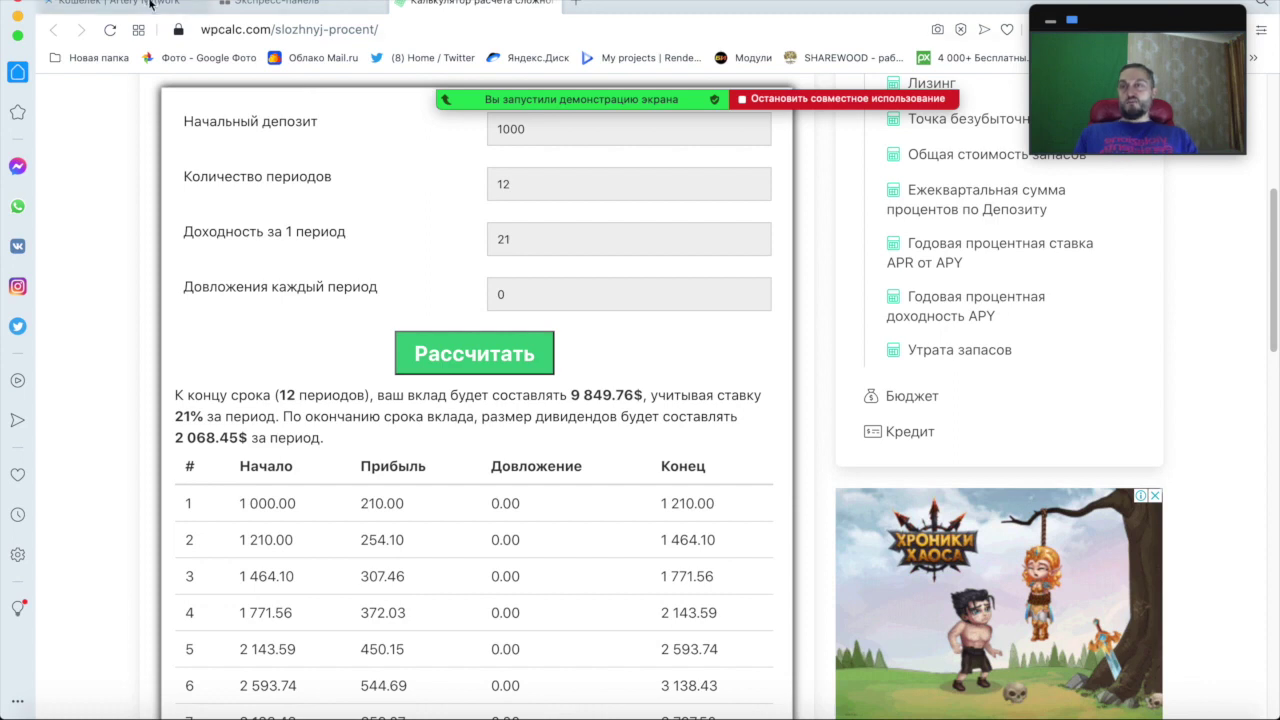
pyautogui.click(150, 6)
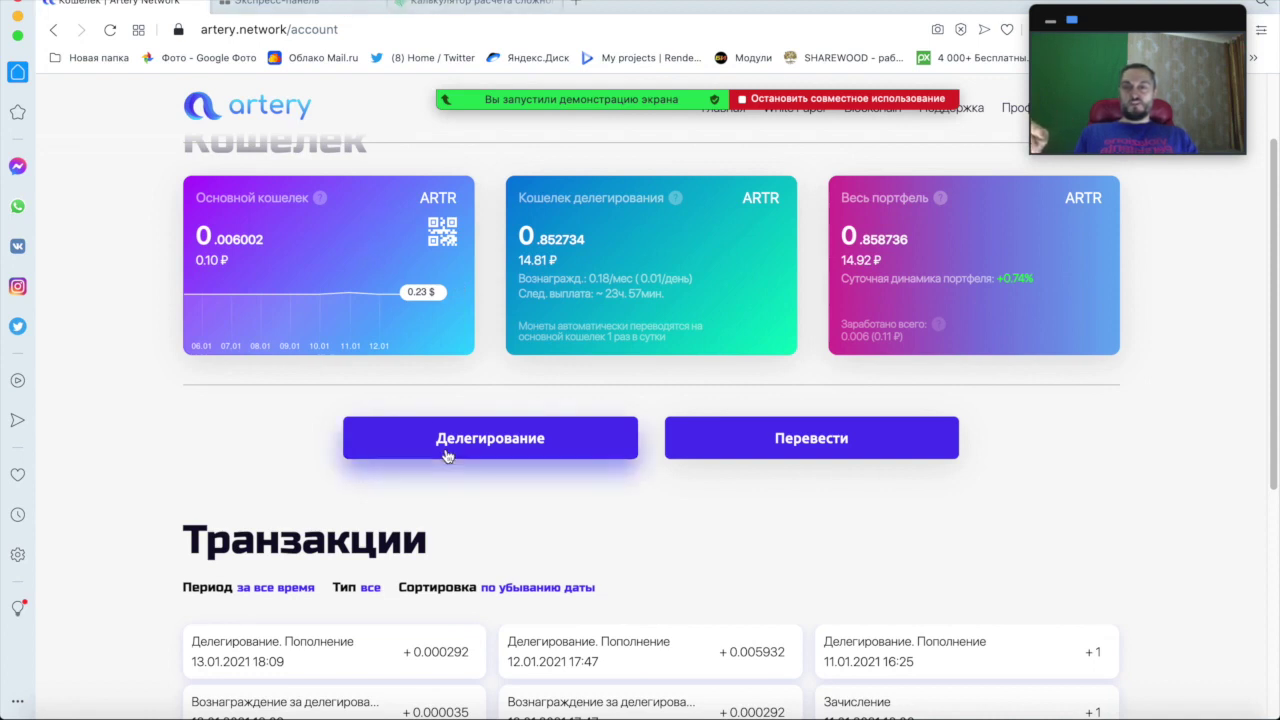
pyautogui.scroll(-1, 300, 417)
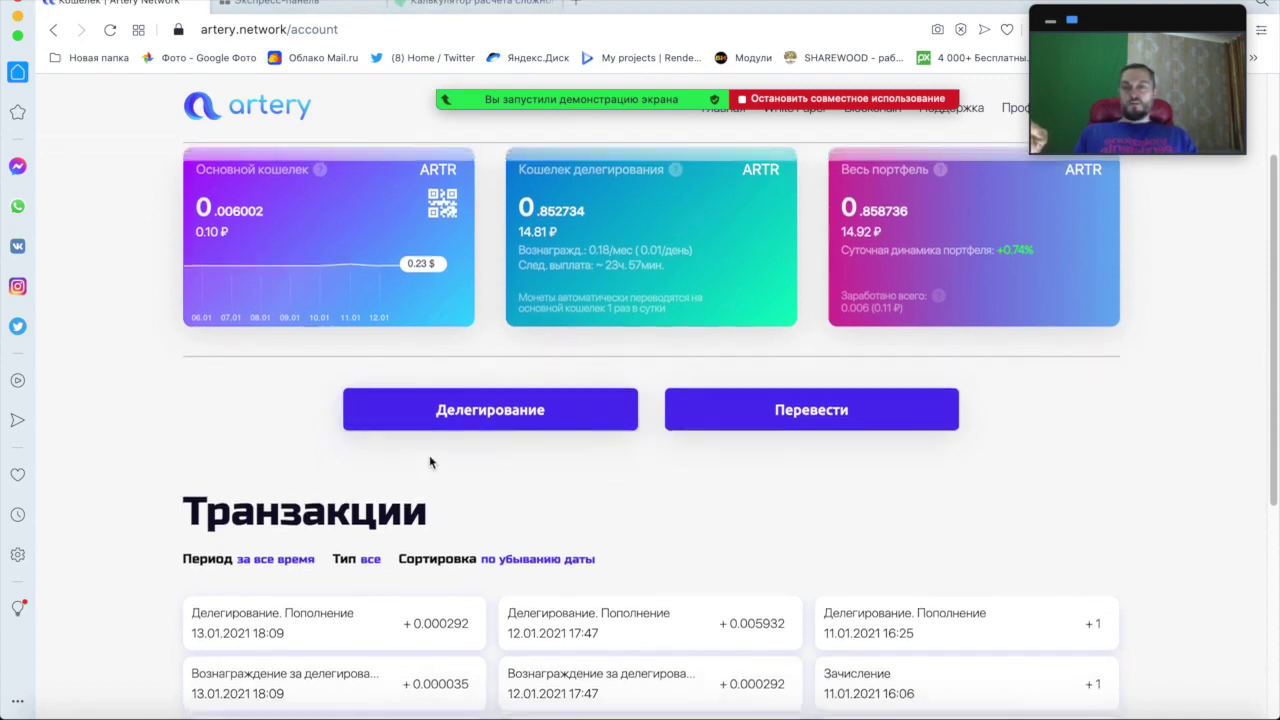
pyautogui.click(460, 4)
pyautogui.scroll(-1, 252, 533)
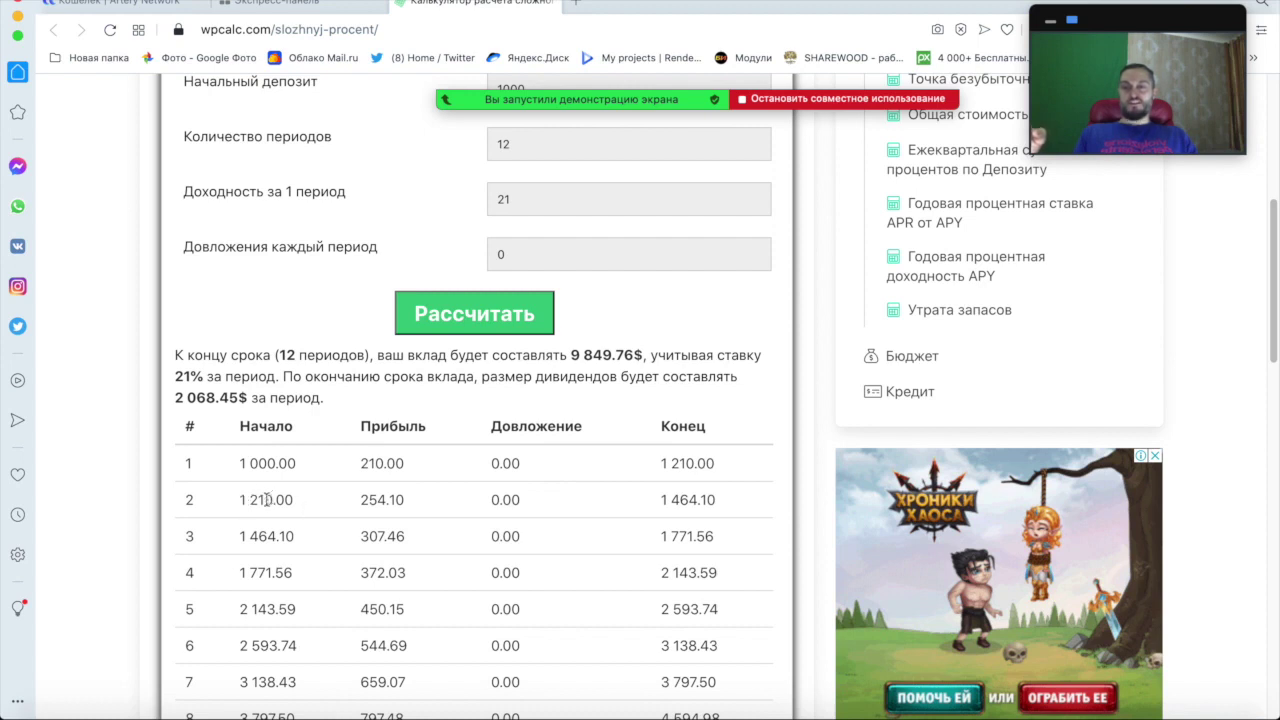
pyautogui.click(161, 5)
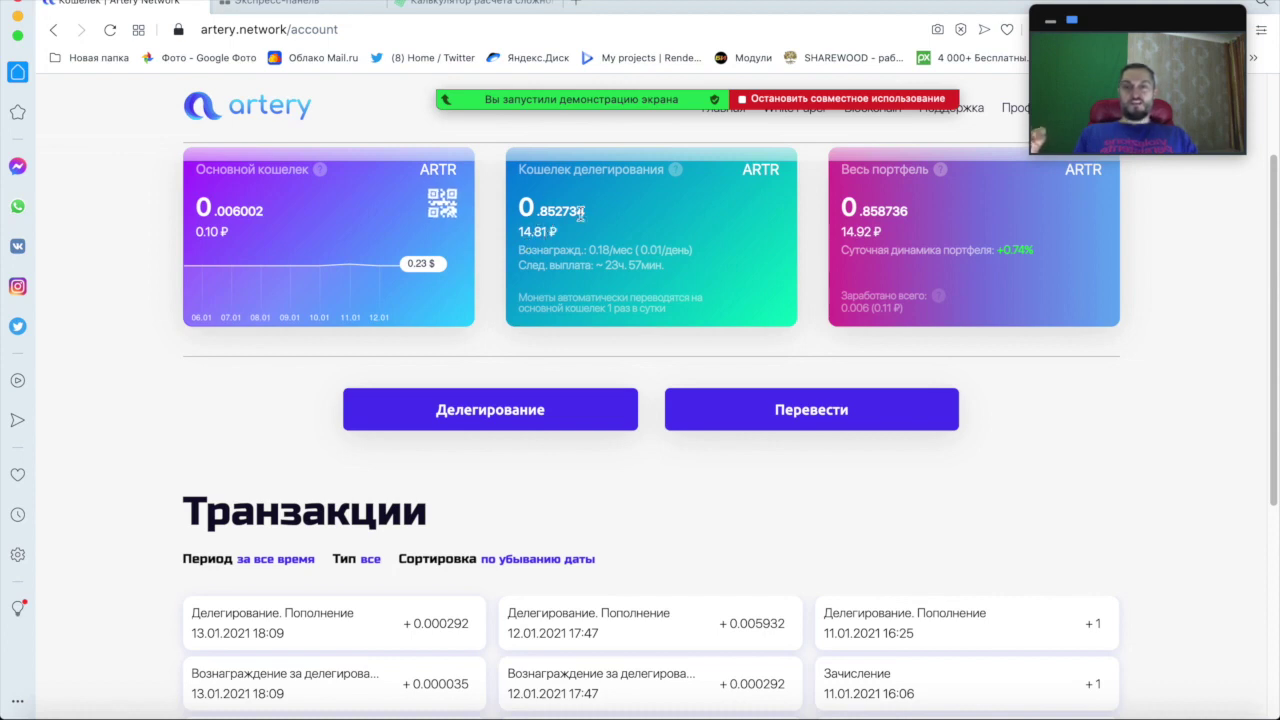
pyautogui.scroll(1, 659, 212)
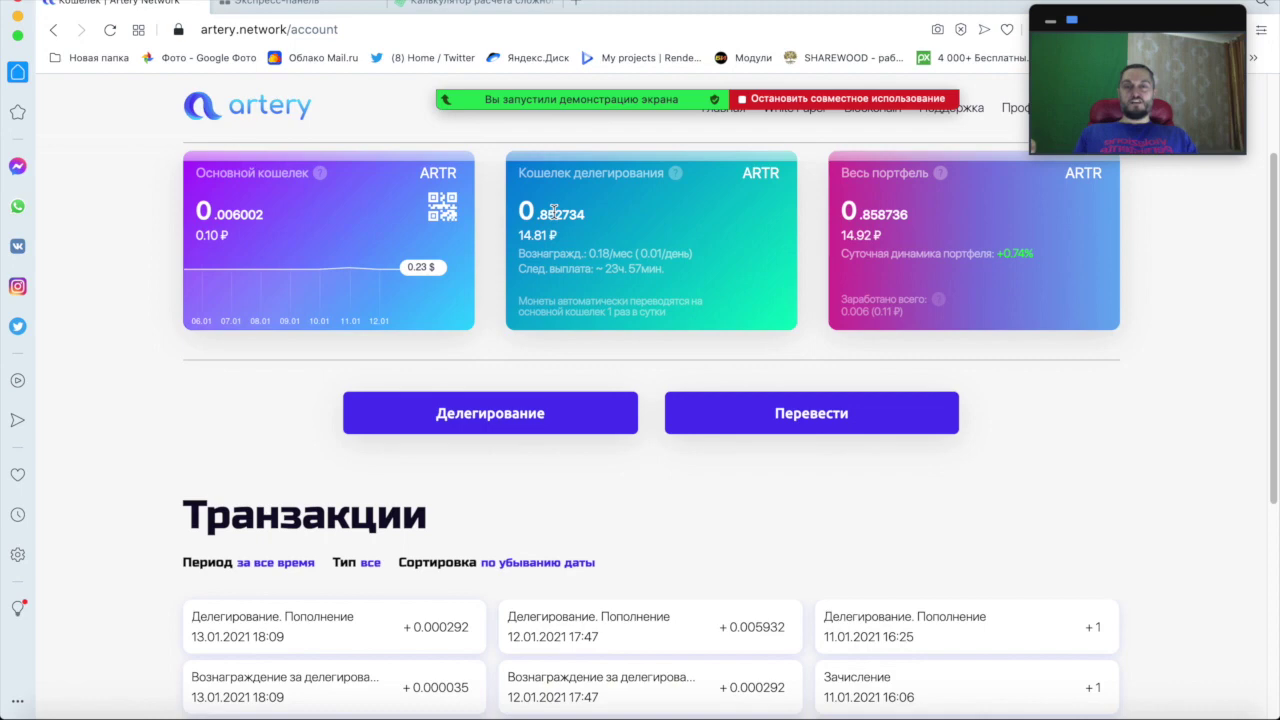
# - In the compound interest calculator, set the initial deposit to 100 and the number of periods to 120, and recalculate
pyautogui.click(496, 4)
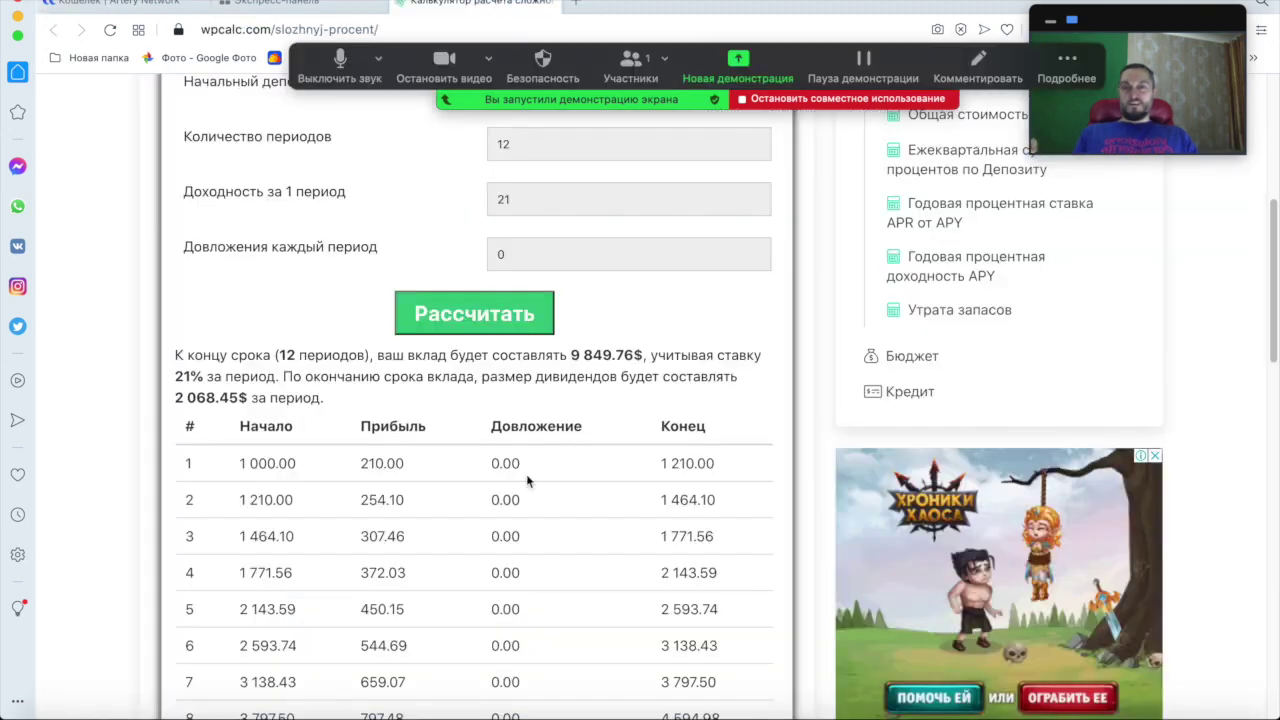
pyautogui.scroll(2, 452, 372)
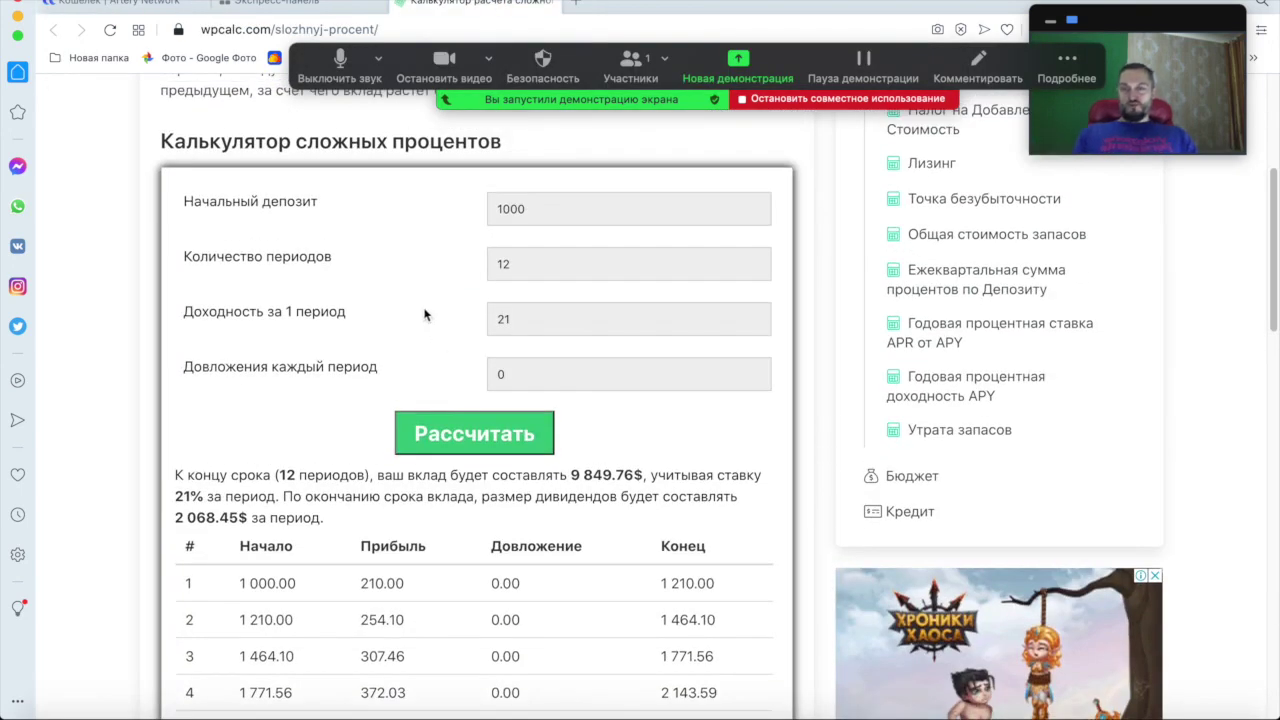
pyautogui.click(535, 207)
pyautogui.press('BackSpace')
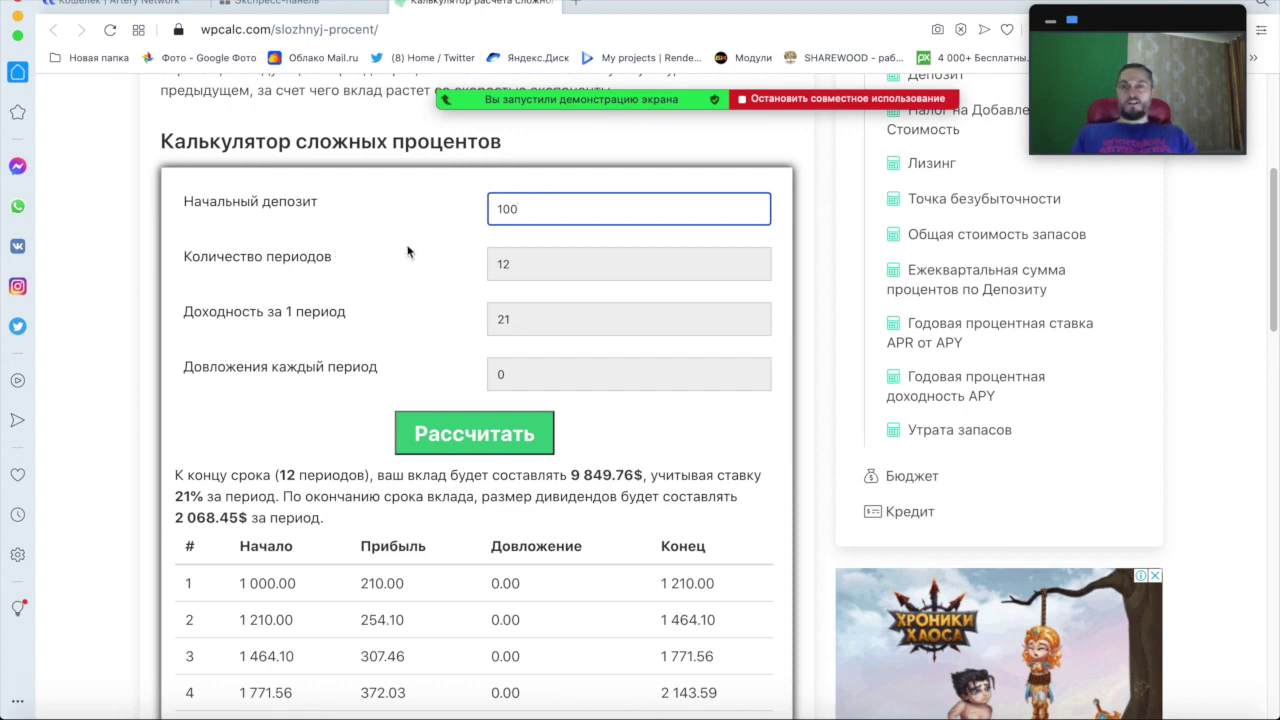
pyautogui.scroll(-2, 409, 244)
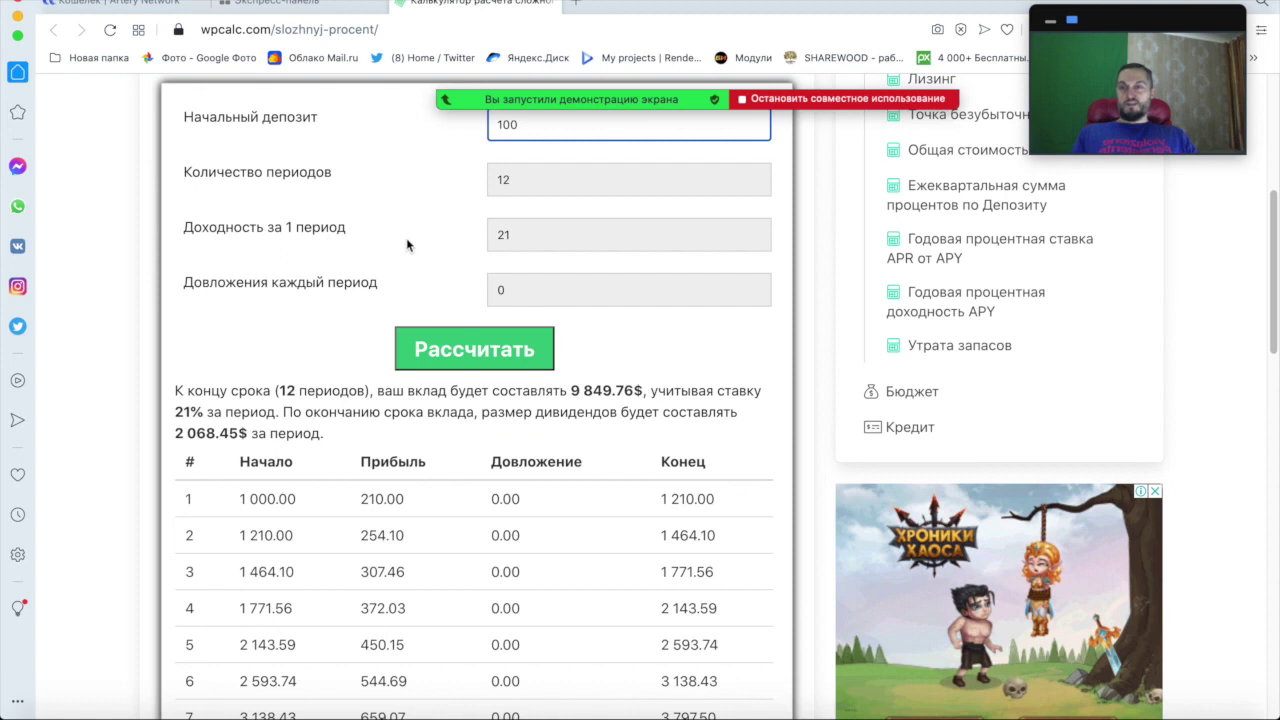
pyautogui.scroll(1, 515, 206)
pyautogui.click(516, 202)
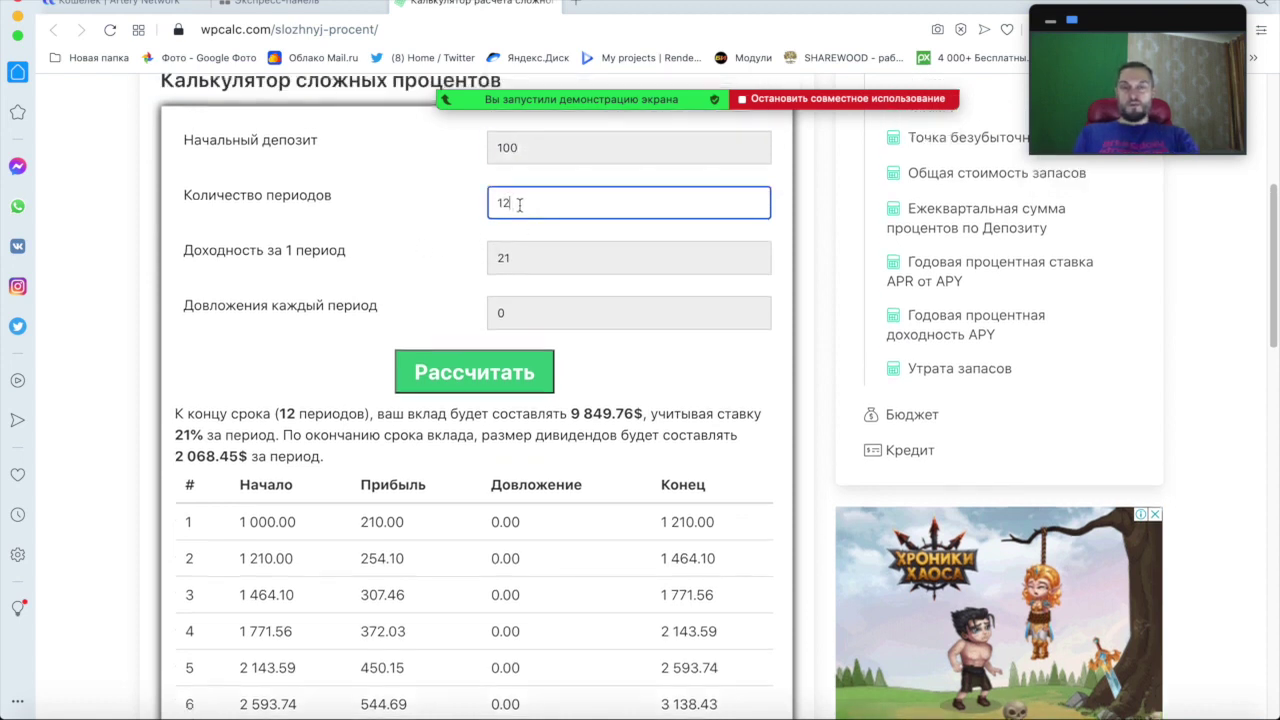
pyautogui.write('0')
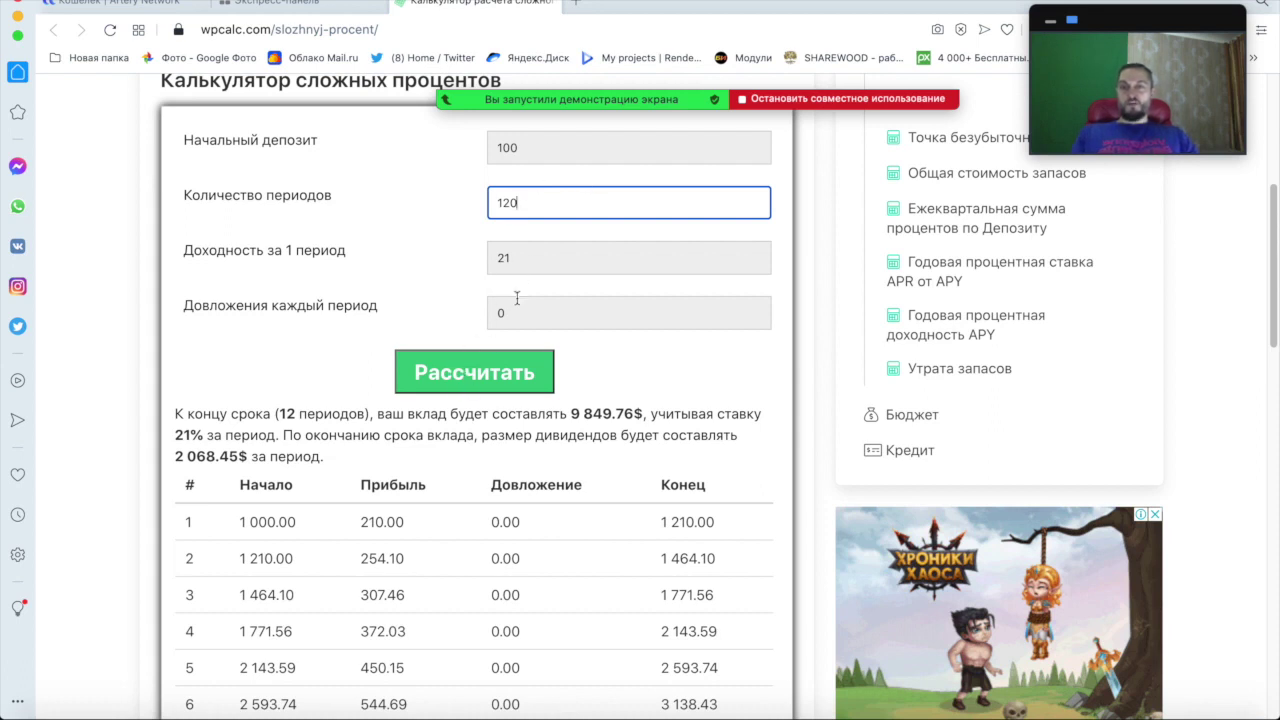
pyautogui.click(476, 372)
pyautogui.scroll(-3, 470, 368)
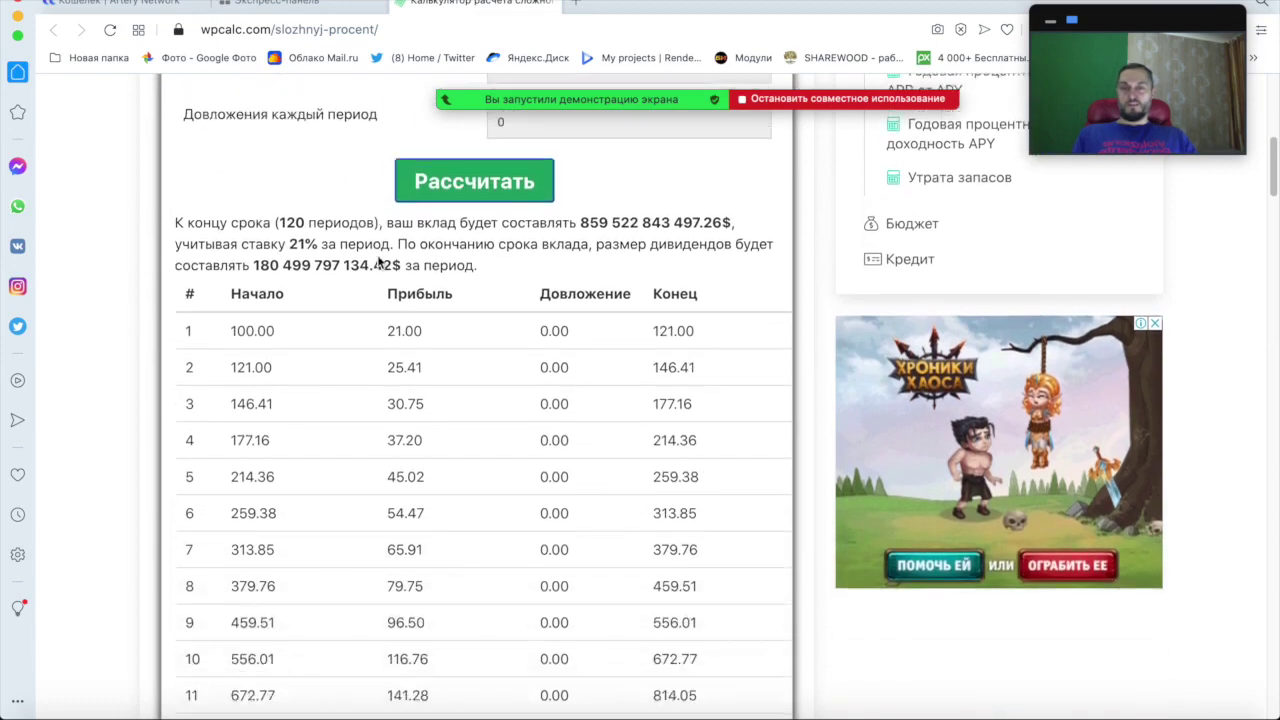
# - Examine the final deposit and dividend size for 120 periods alongside the calculator's entered values
pyautogui.scroll(5, 381, 235)
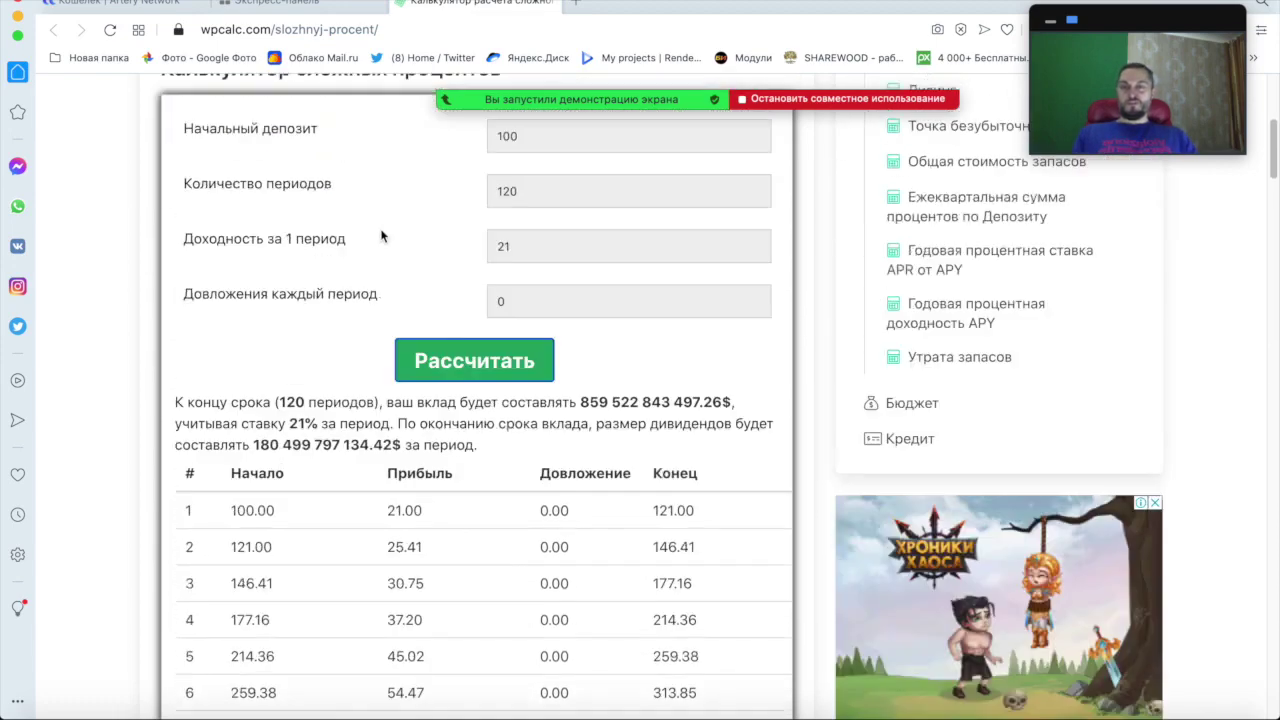
pyautogui.scroll(-1, 381, 235)
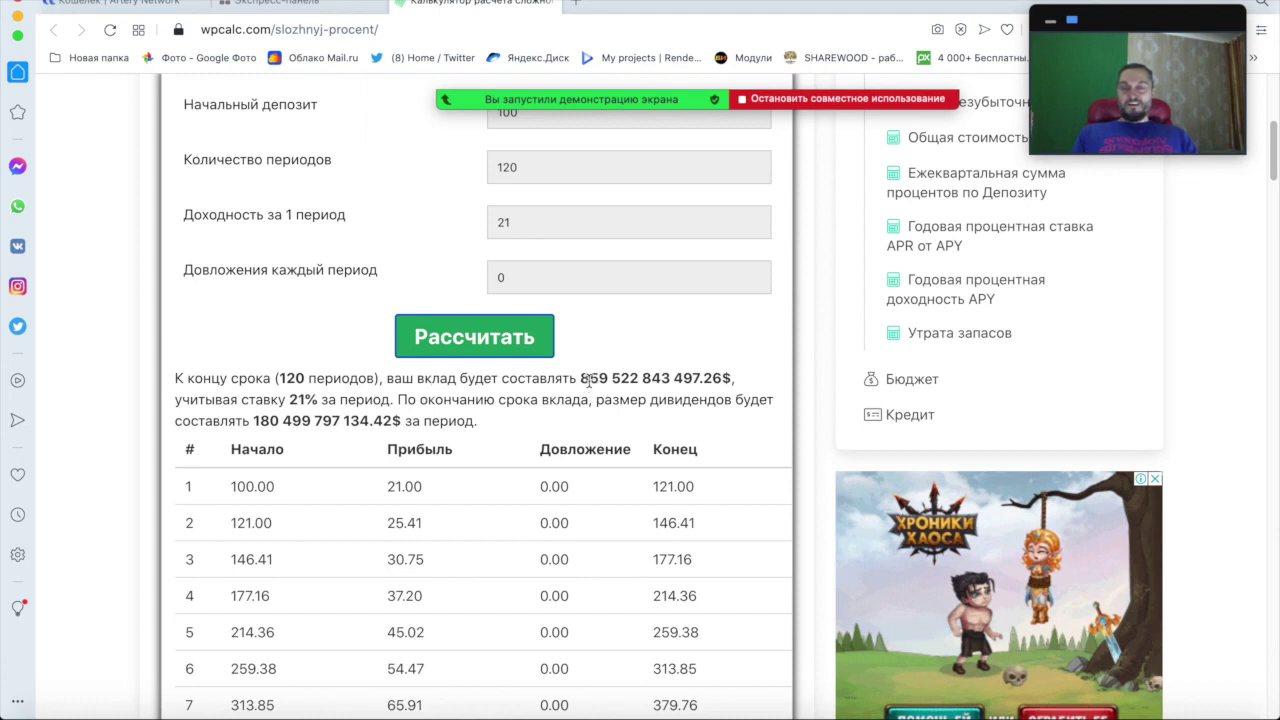
pyautogui.scroll(1, 572, 270)
pyautogui.scroll(1, 572, 270)
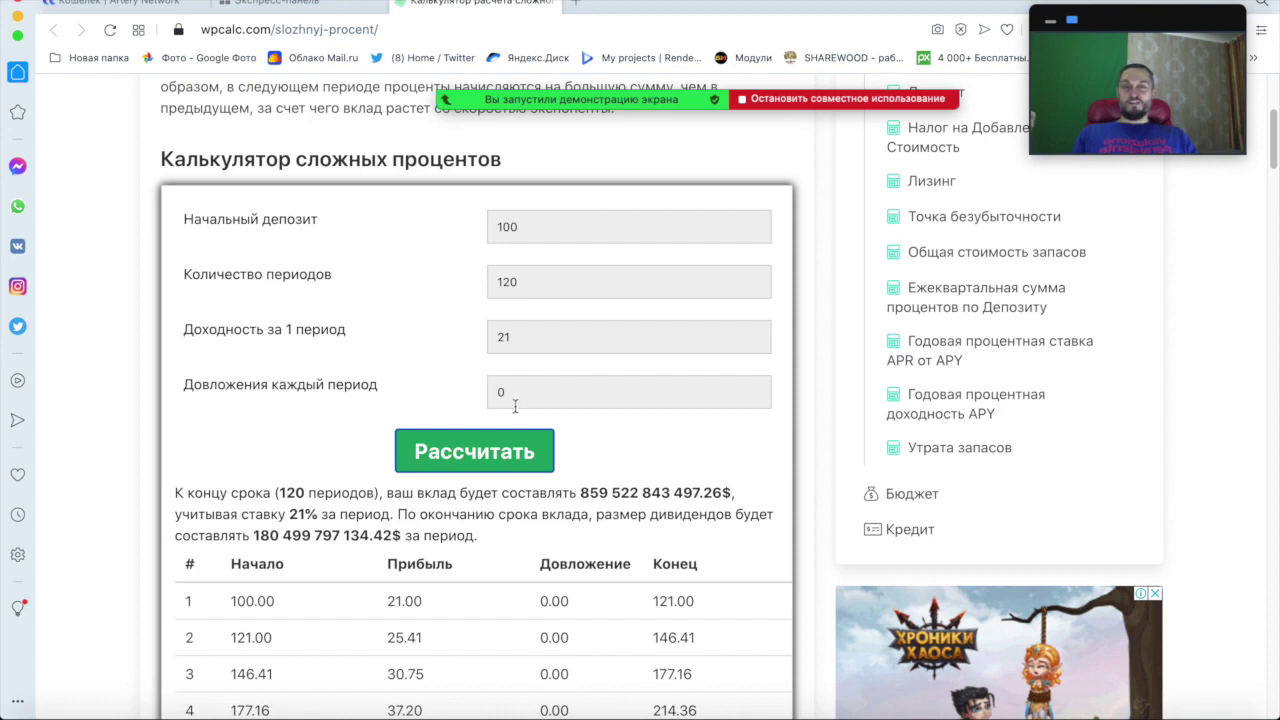
pyautogui.scroll(-1, 591, 489)
pyautogui.scroll(-1, 591, 489)
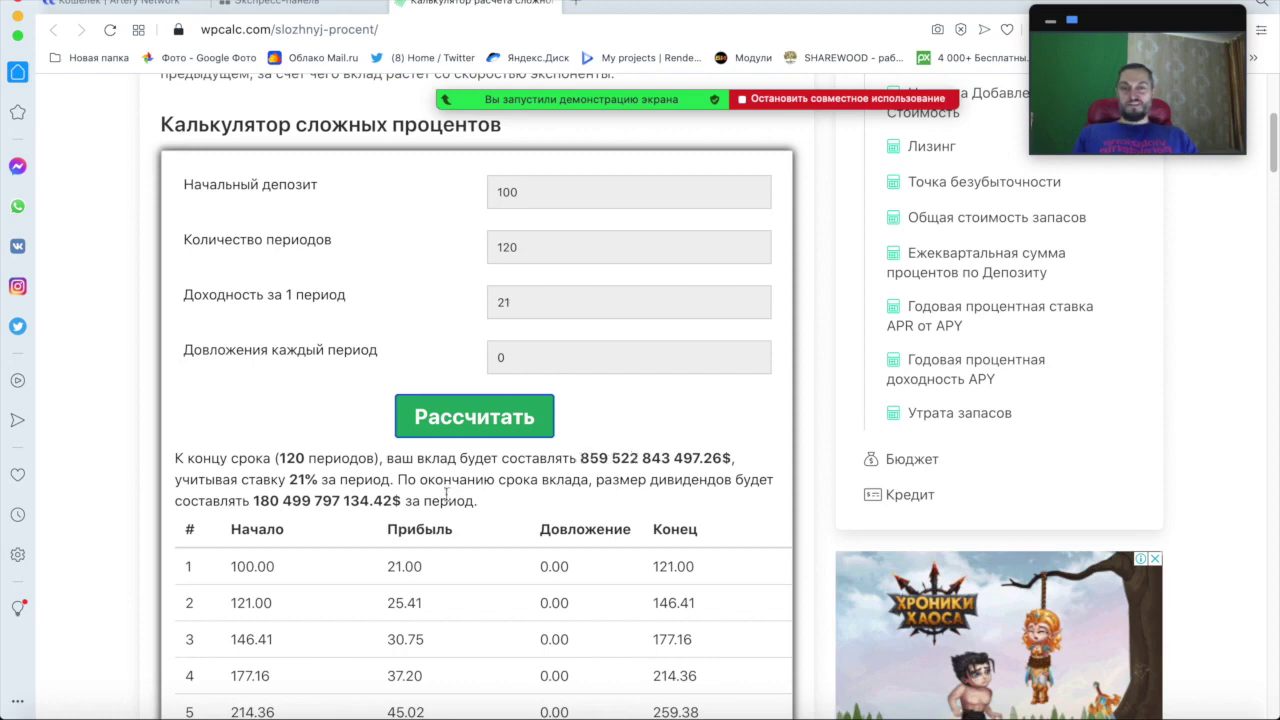
pyautogui.scroll(-4, 485, 487)
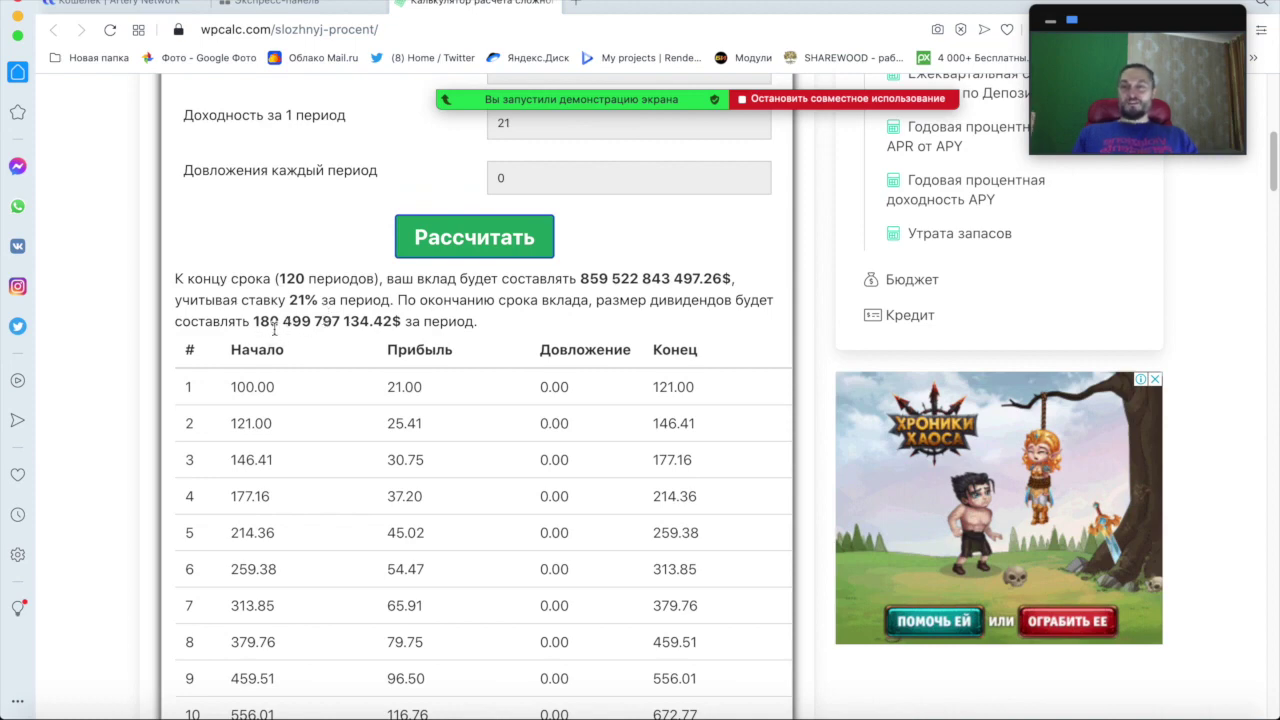
pyautogui.scroll(10, 396, 405)
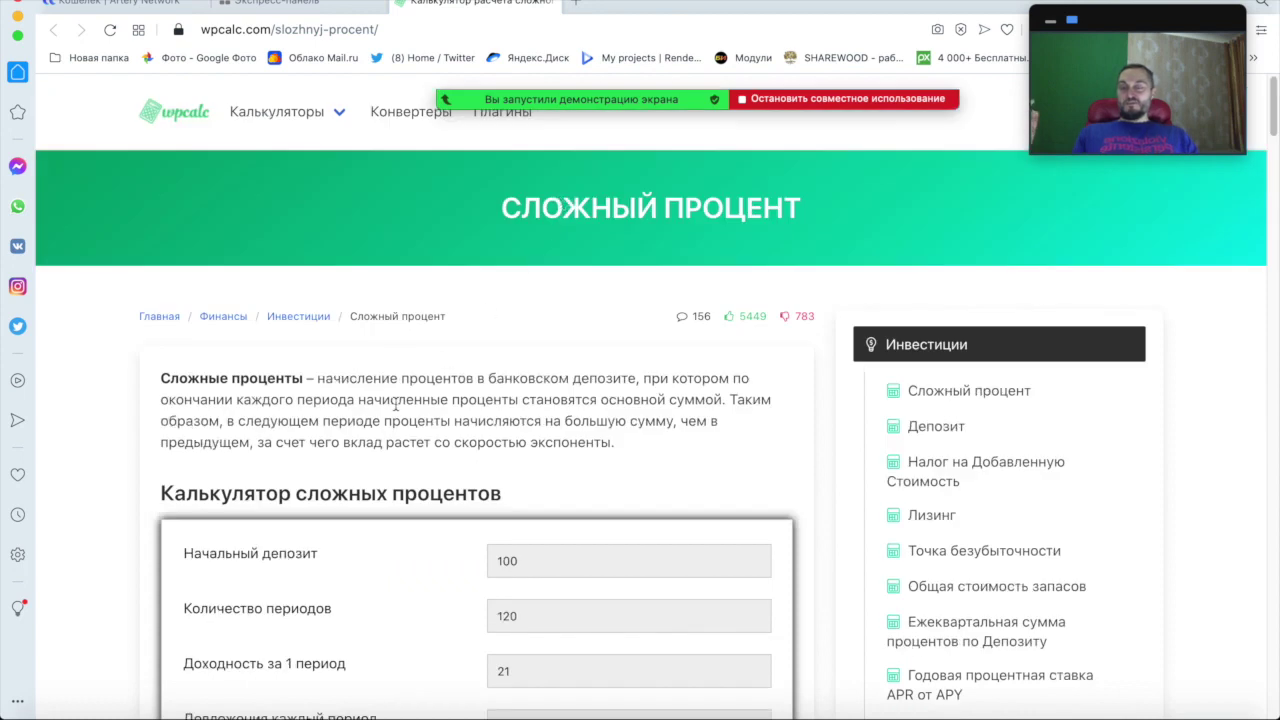
pyautogui.scroll(-1, 396, 400)
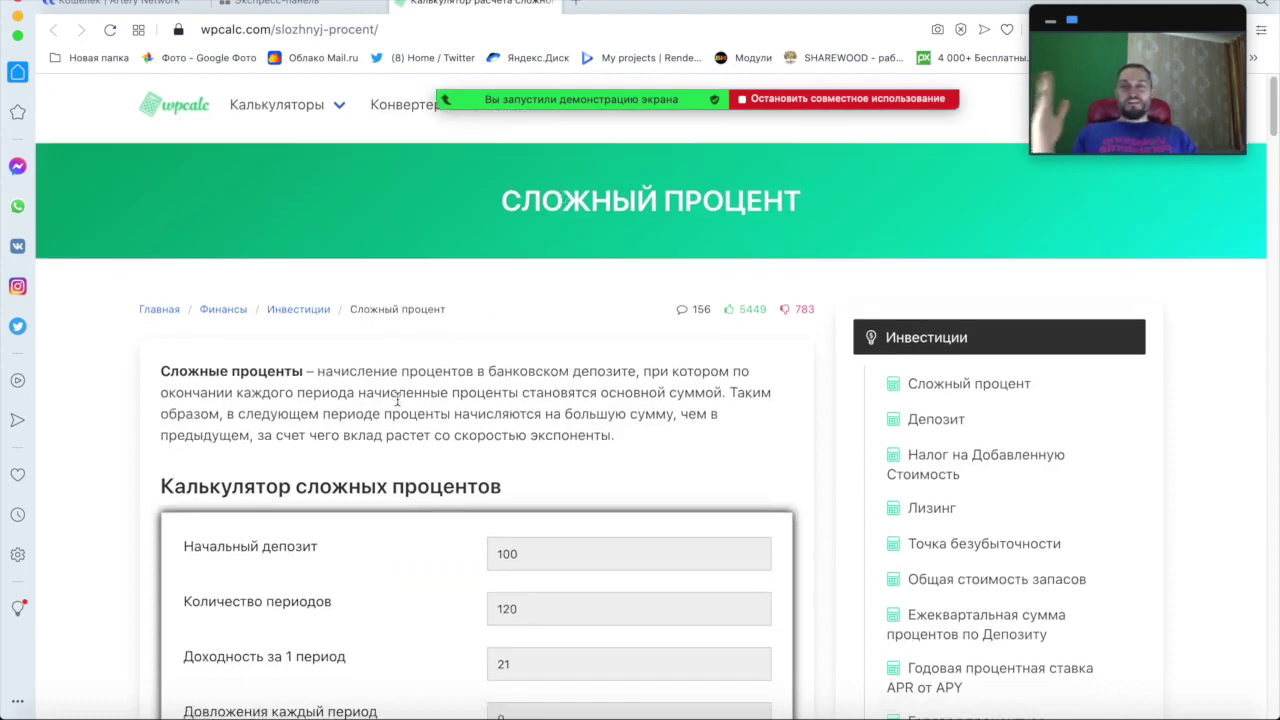
pyautogui.scroll(-1, 397, 400)
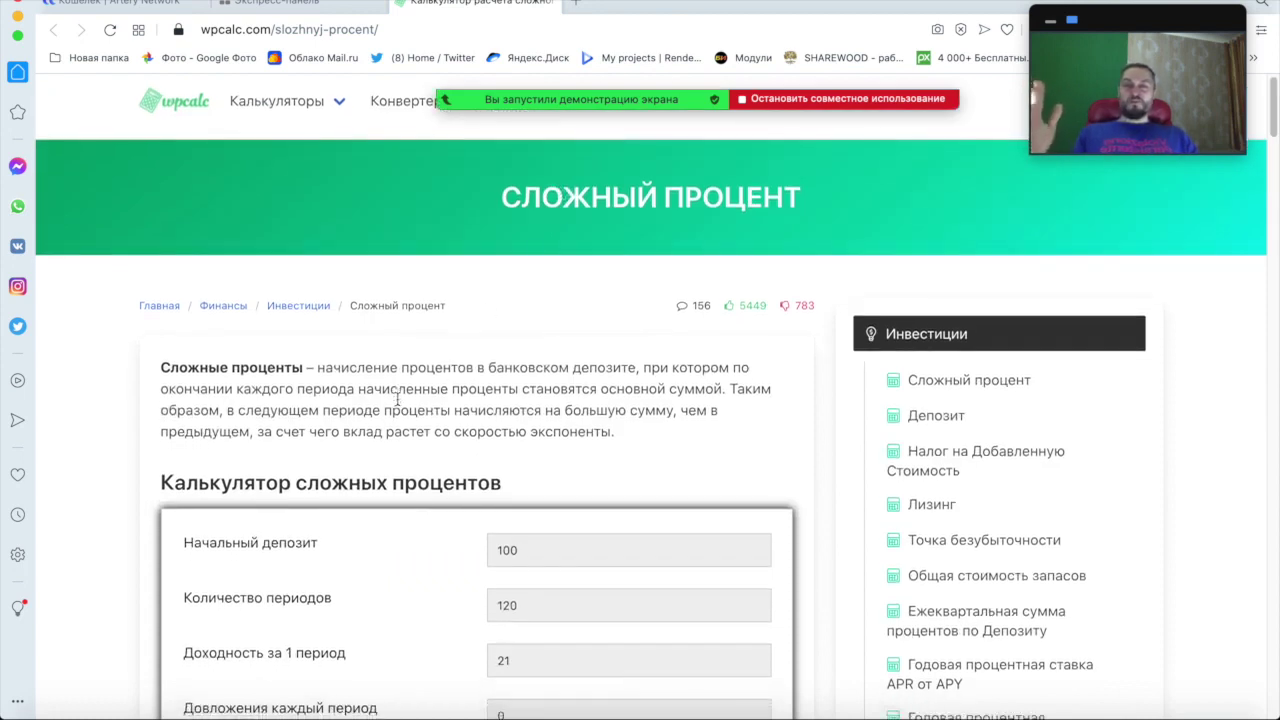
pyautogui.scroll(-1, 398, 404)
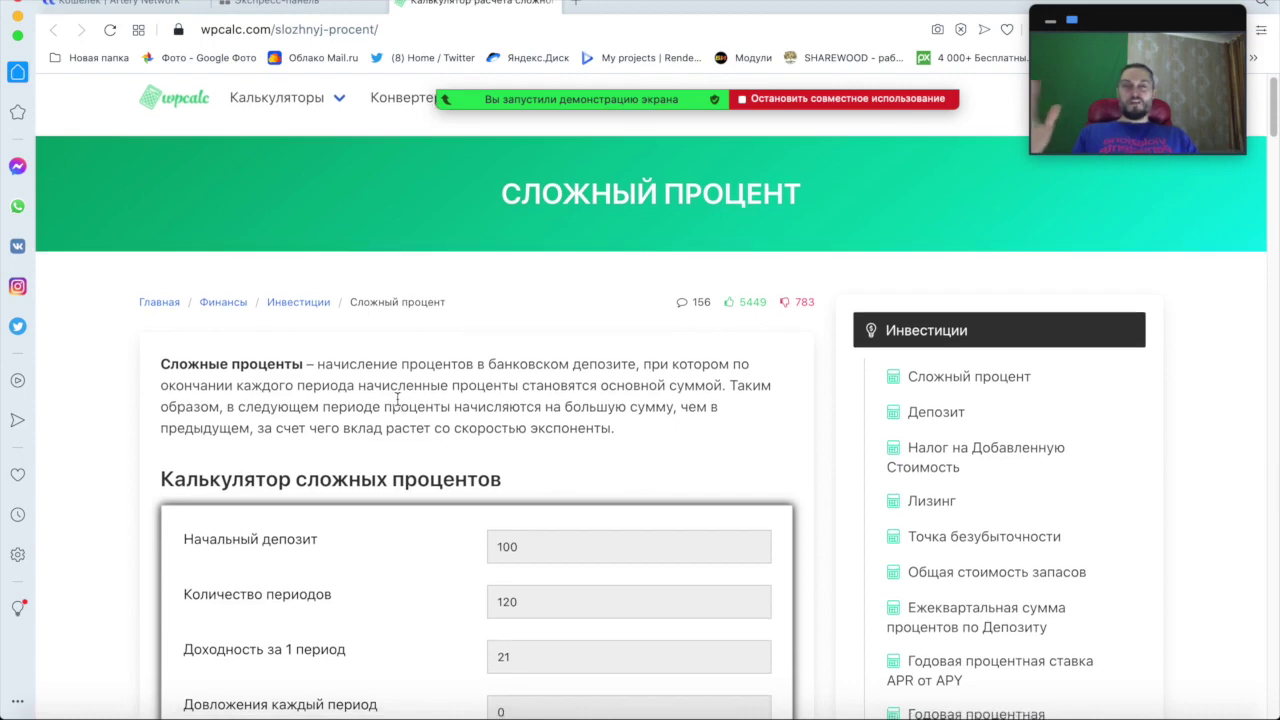
pyautogui.scroll(-3, 397, 399)
pyautogui.scroll(-3, 397, 400)
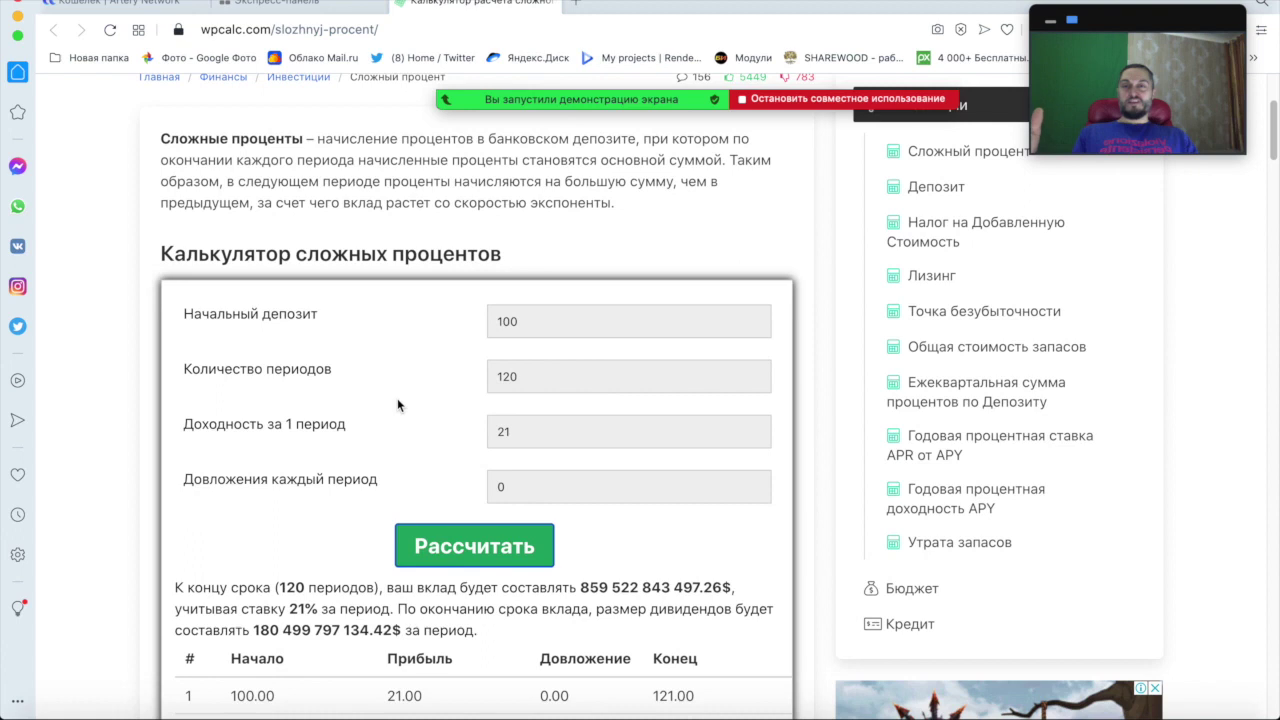
pyautogui.scroll(2, 397, 404)
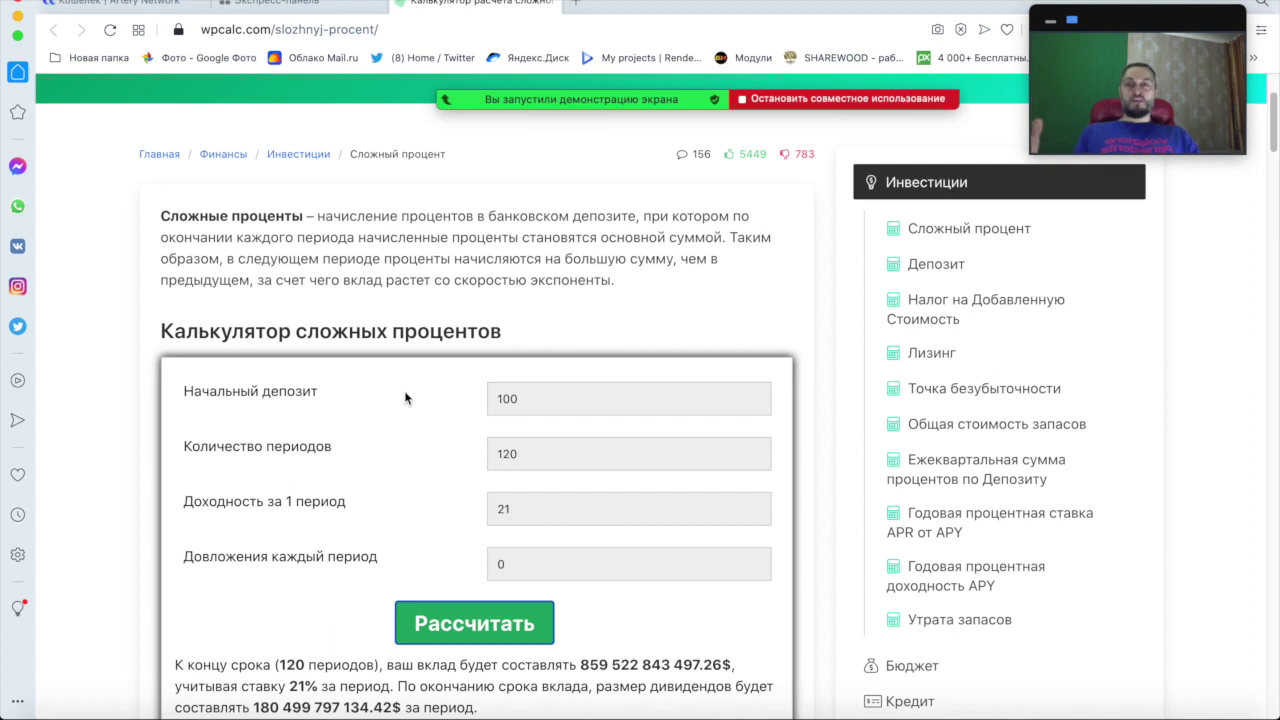
pyautogui.scroll(1, 405, 398)
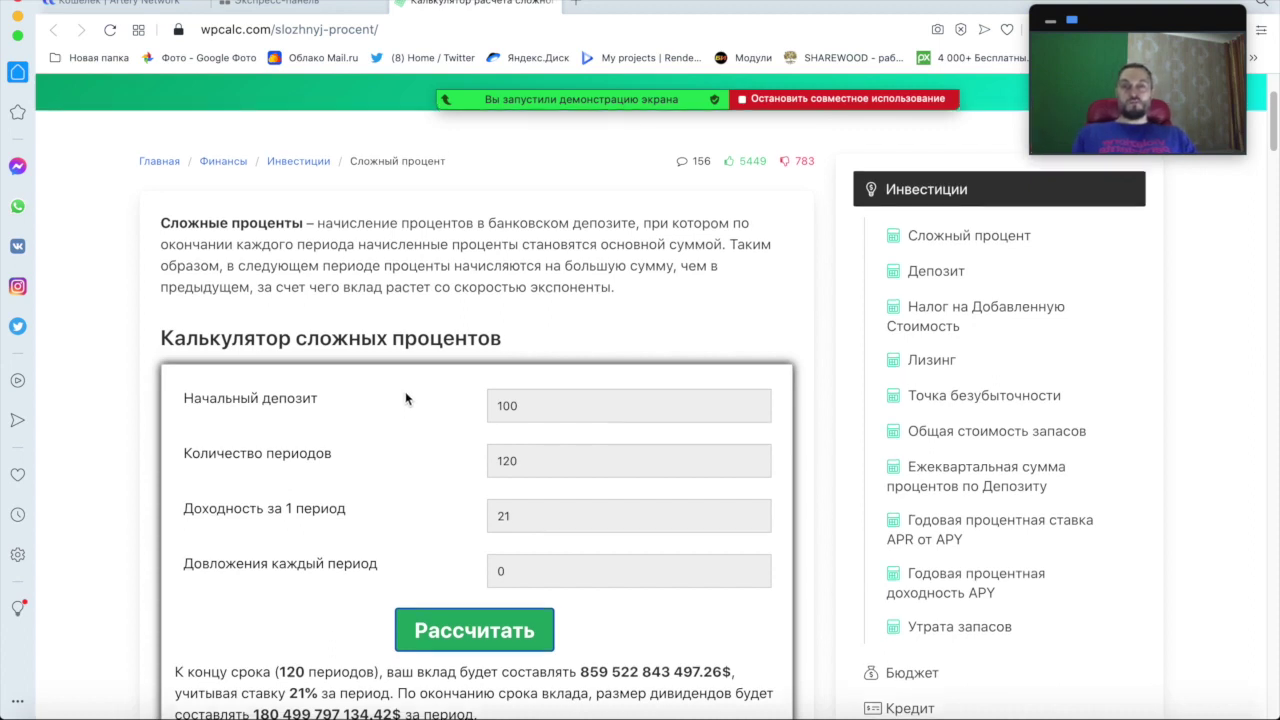
pyautogui.scroll(3, 405, 398)
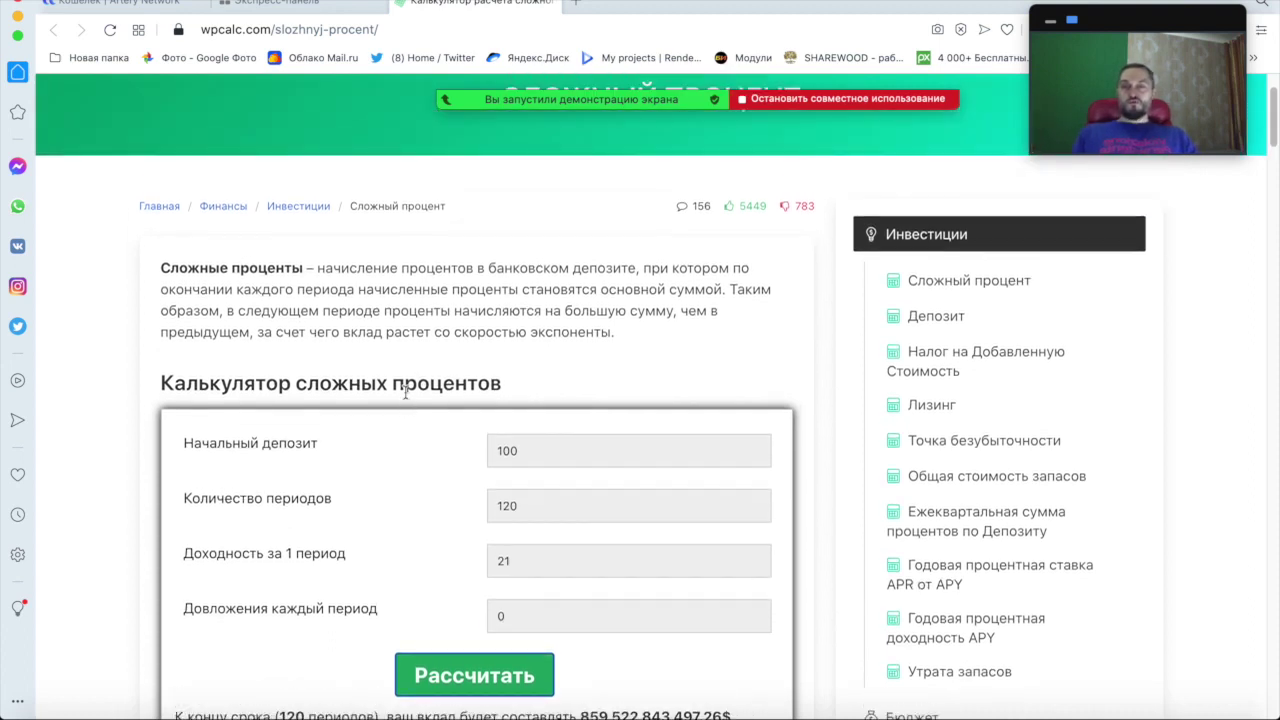
pyautogui.scroll(-3, 405, 391)
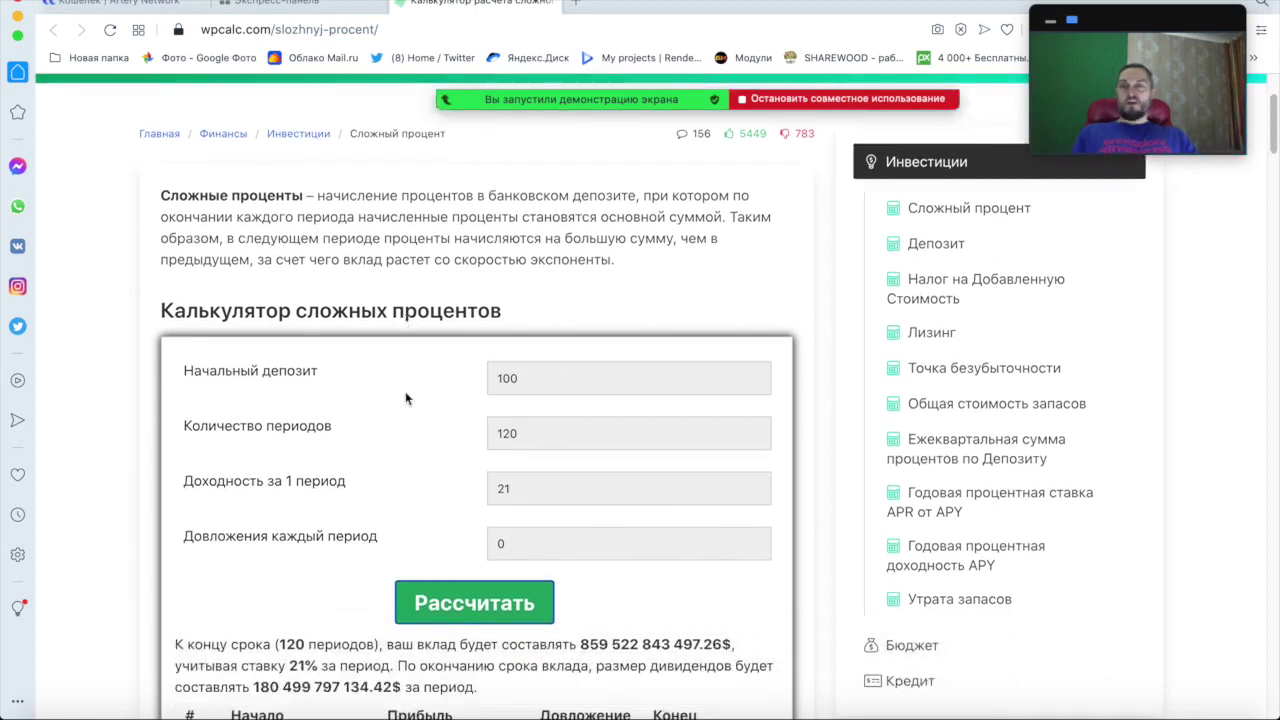
# - Highlight the result summary from the final deposit amount through the dividend size, and clear the selection
pyautogui.scroll(-5, 487, 377)
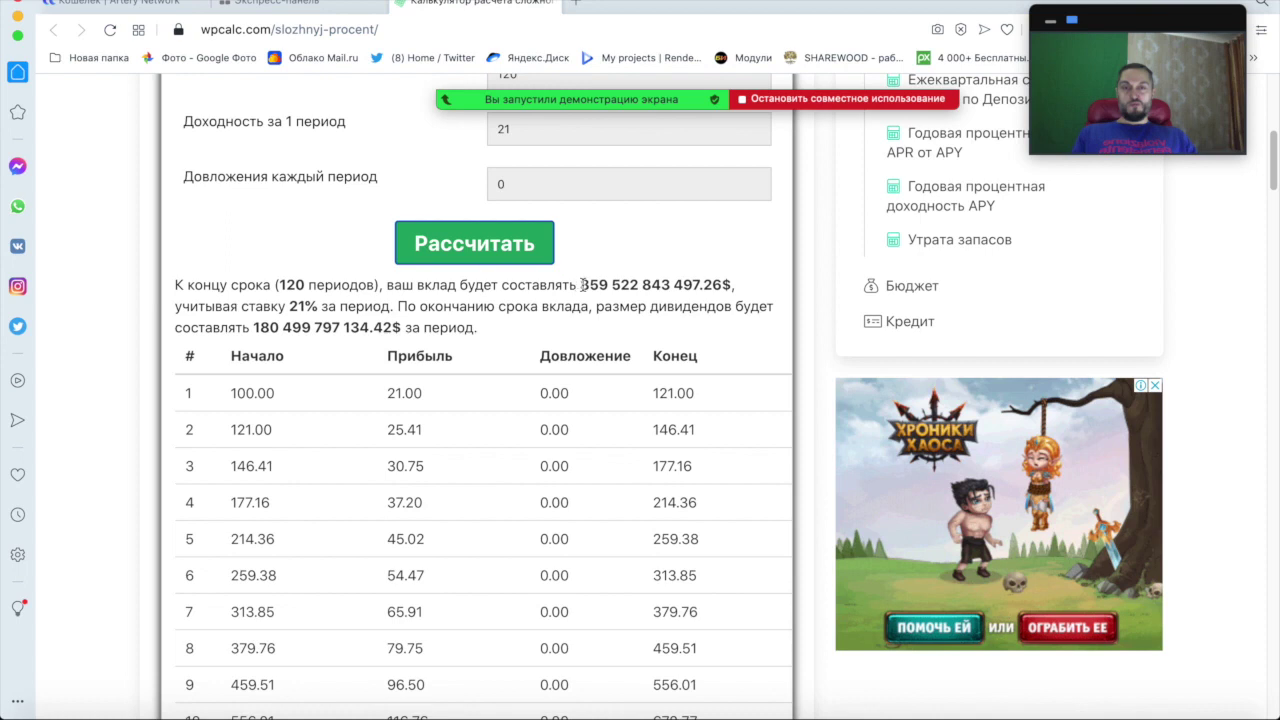
pyautogui.moveTo(581, 285); pyautogui.dragTo(609, 337)
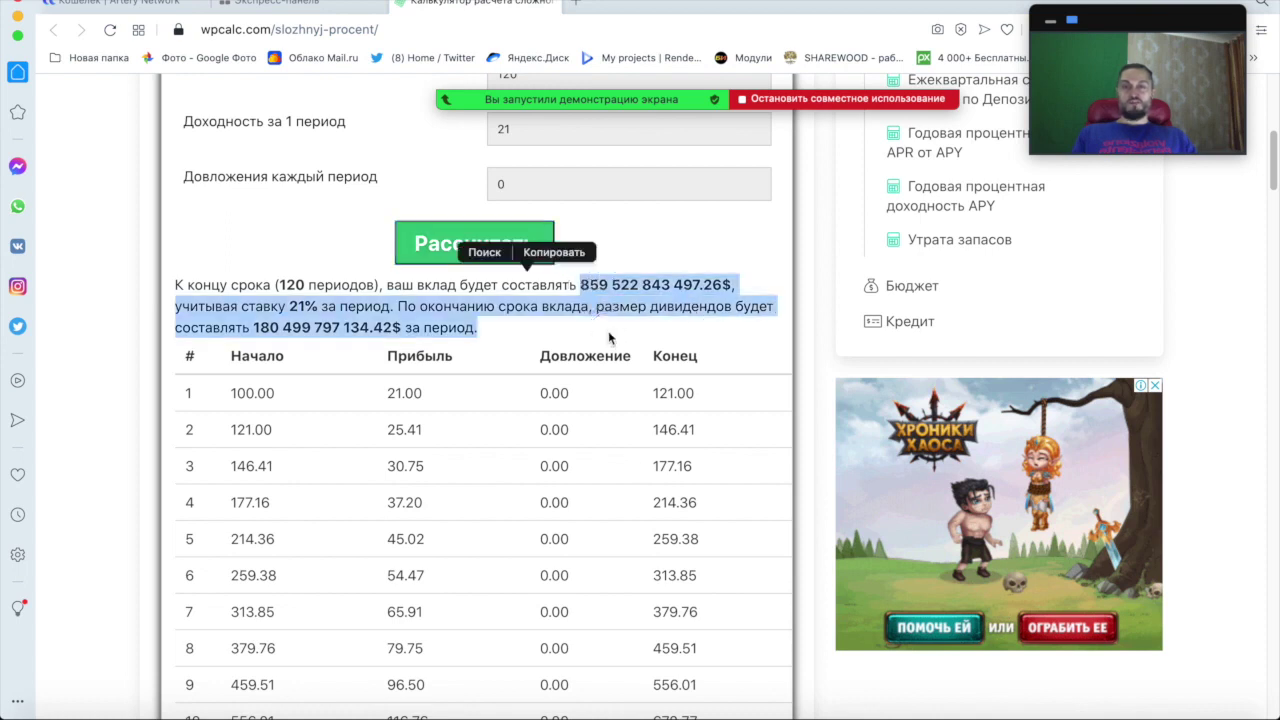
pyautogui.click(609, 337)
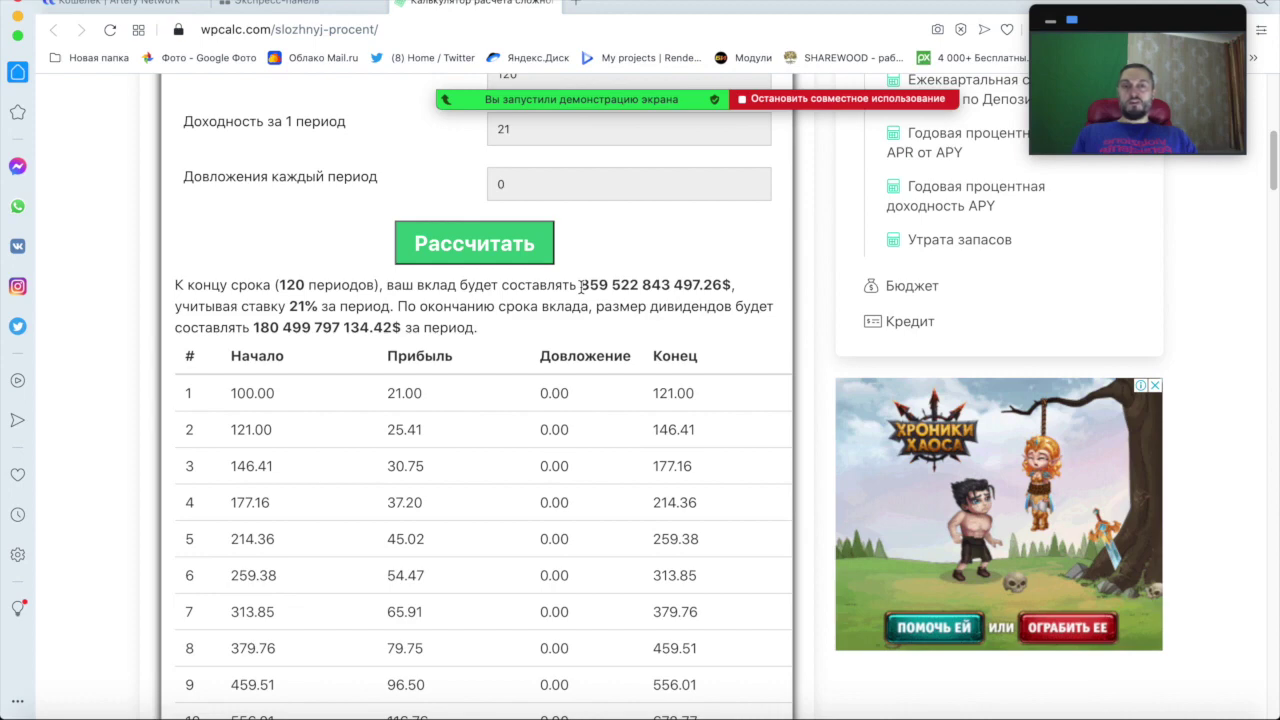
pyautogui.scroll(4, 287, 281)
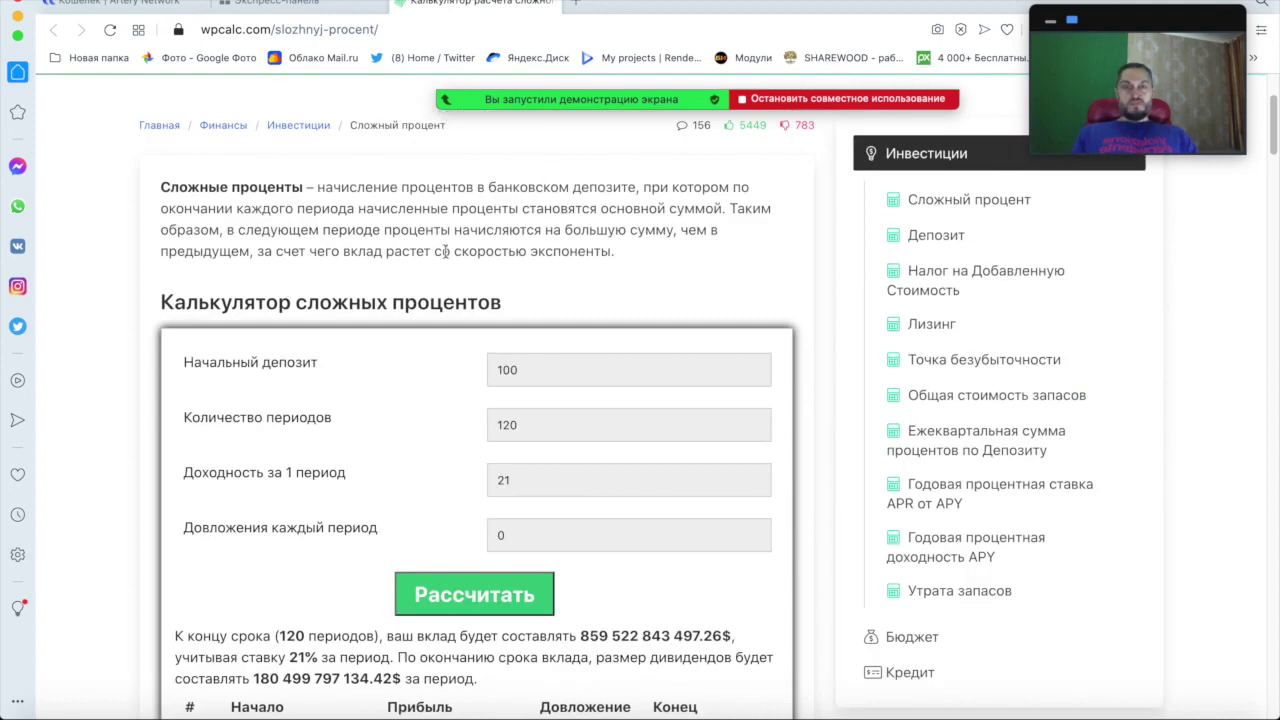